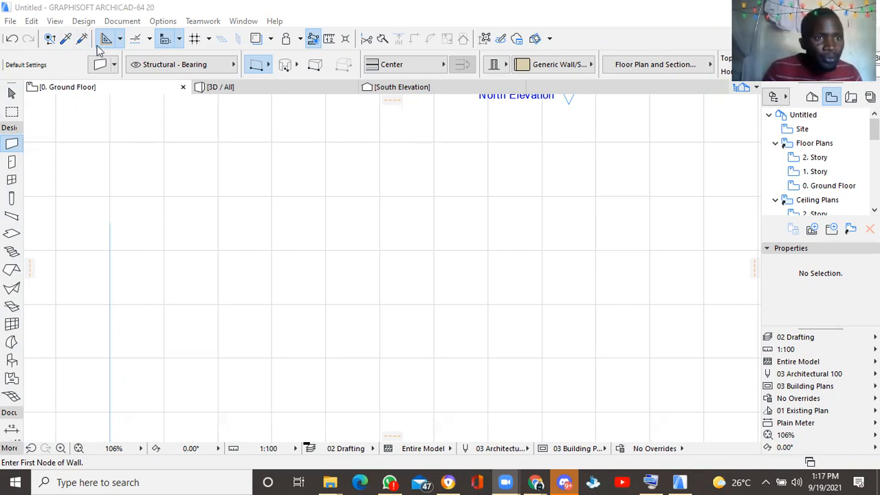
Open the wall default settings and keep the wall top as Not Linked in the geometry and positioning options.
left_click(106, 69)
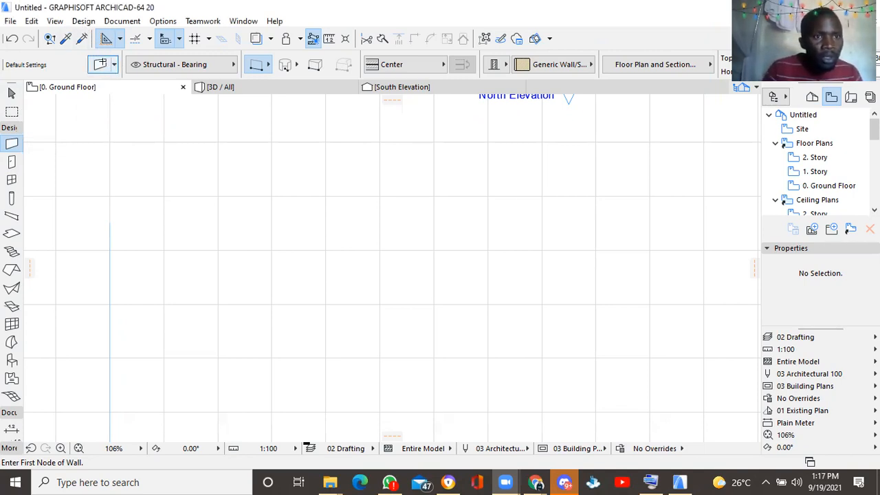
left_click(104, 67)
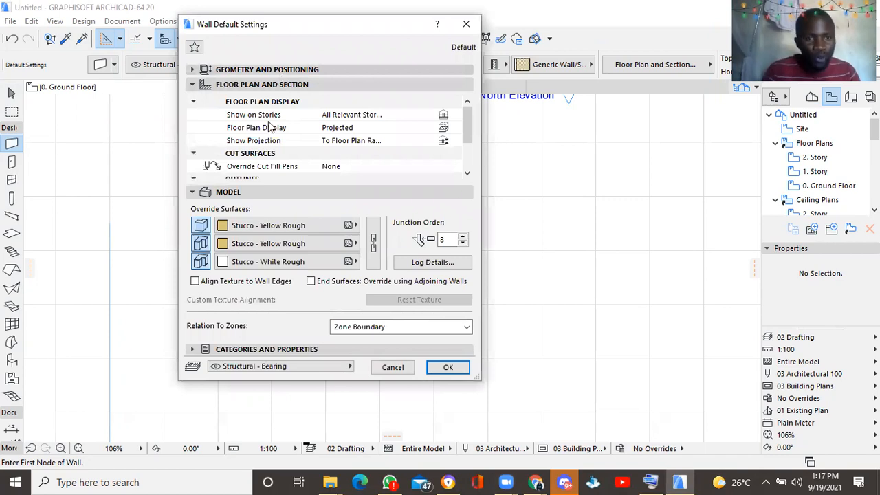
left_click(267, 70)
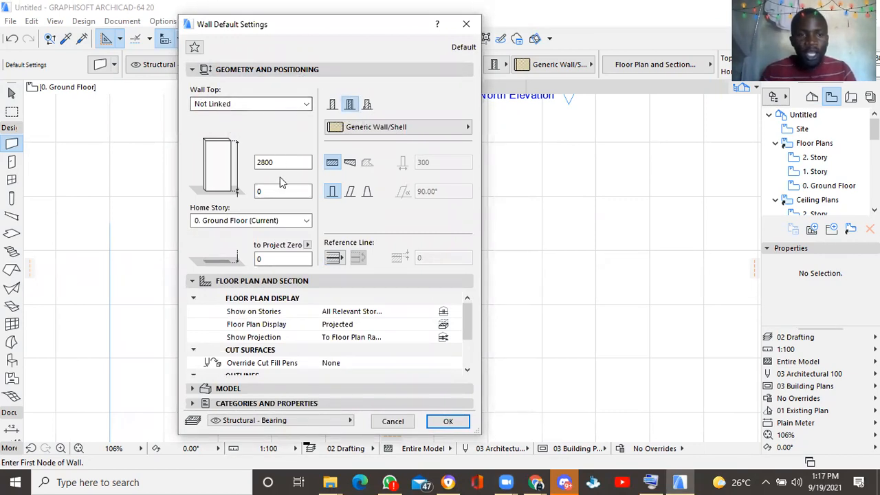
left_click(303, 105)
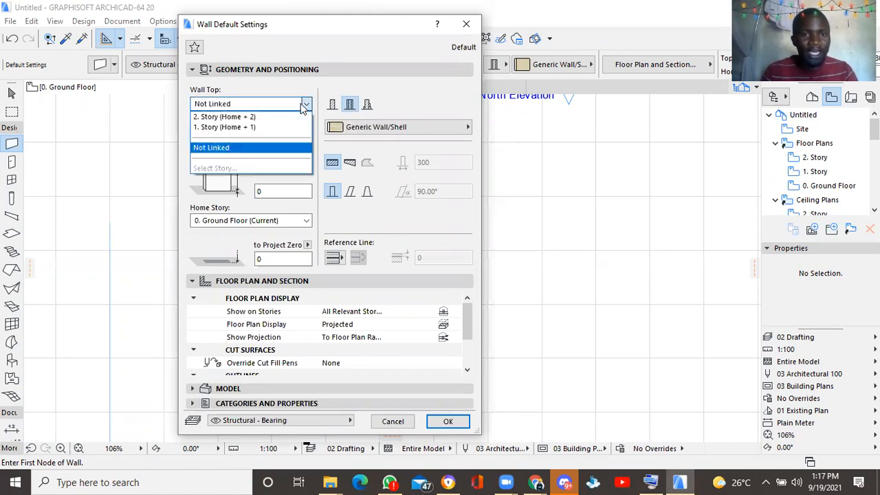
left_click(249, 149)
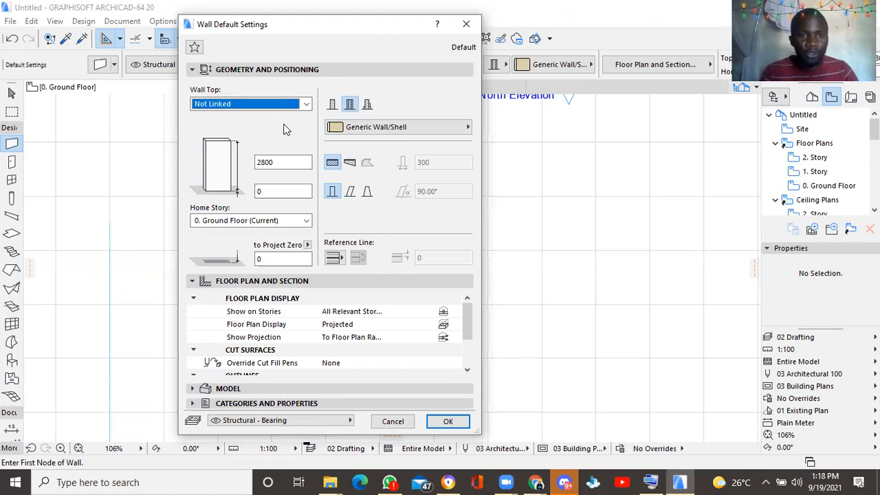
Give the default wall a basic structure in Brick with a thickness of 200.
left_click(332, 104)
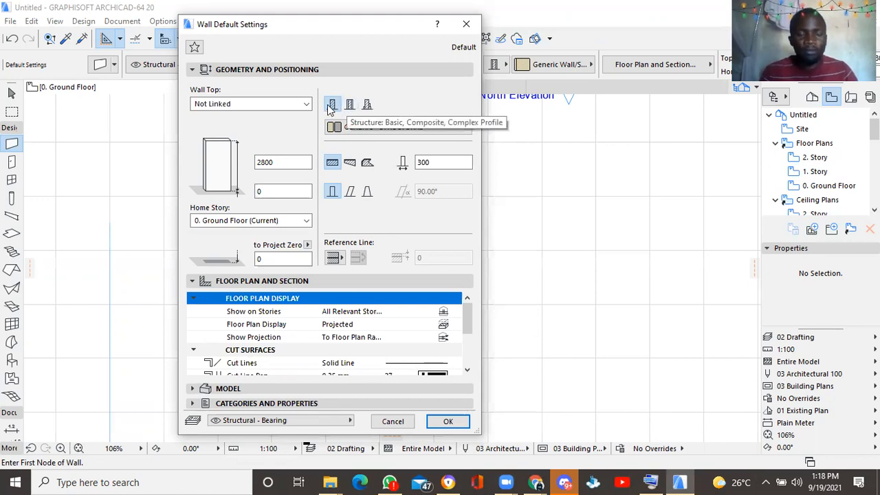
left_click(352, 133)
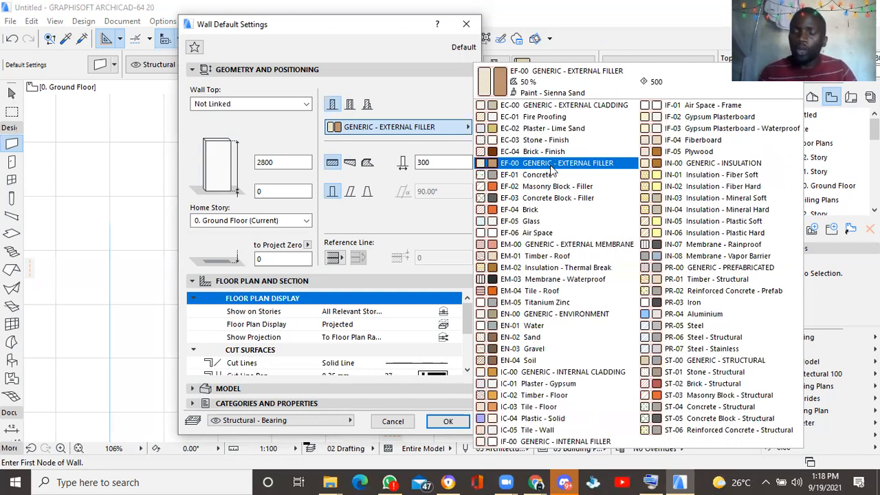
left_click(512, 213)
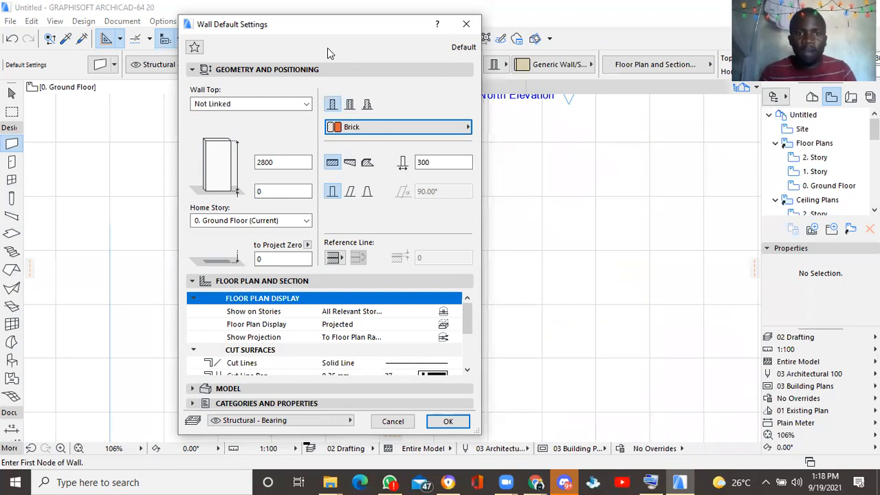
left_click(444, 164)
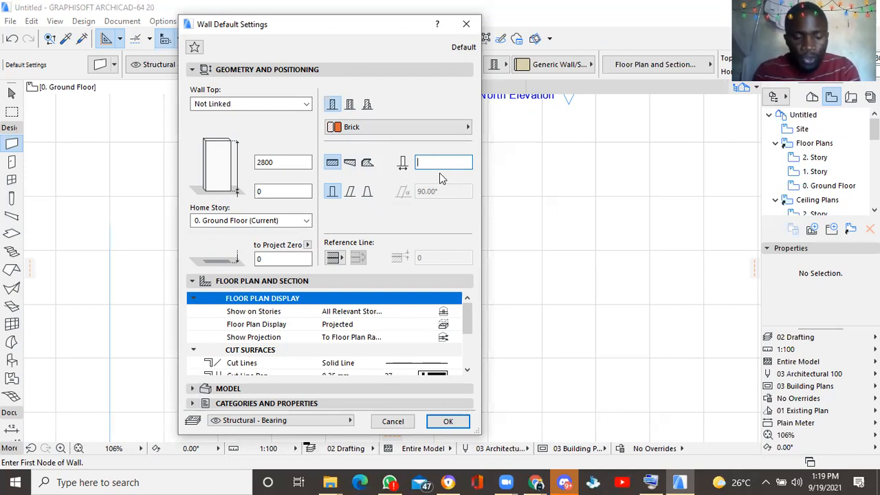
type("200")
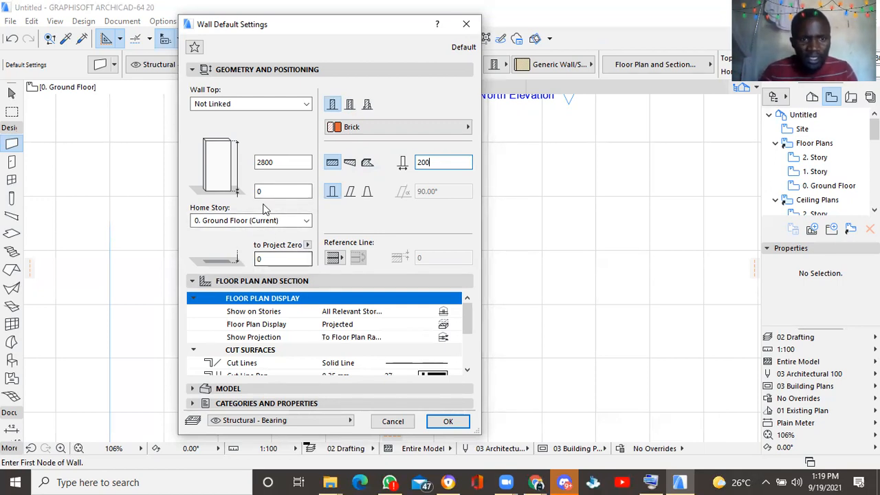
Set the default wall's cut line pen to black pen 27, 0.35 mm.
scroll(289, 334, "down", 1)
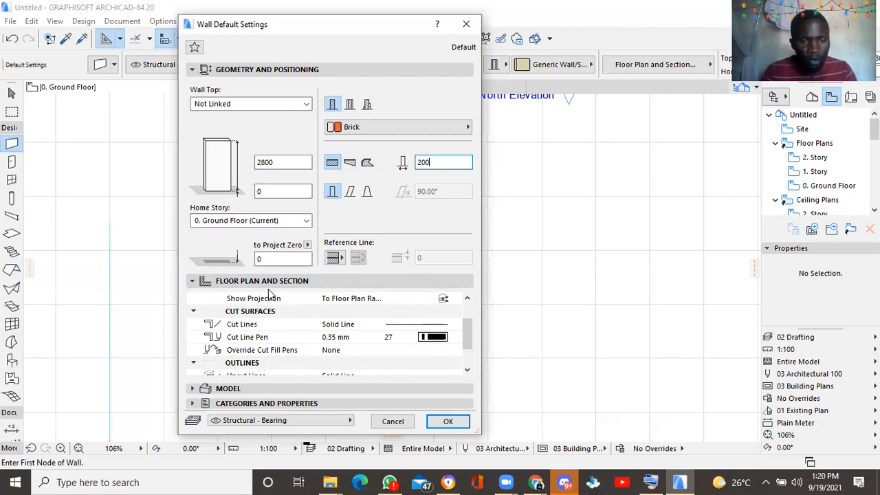
scroll(300, 345, "down", 1)
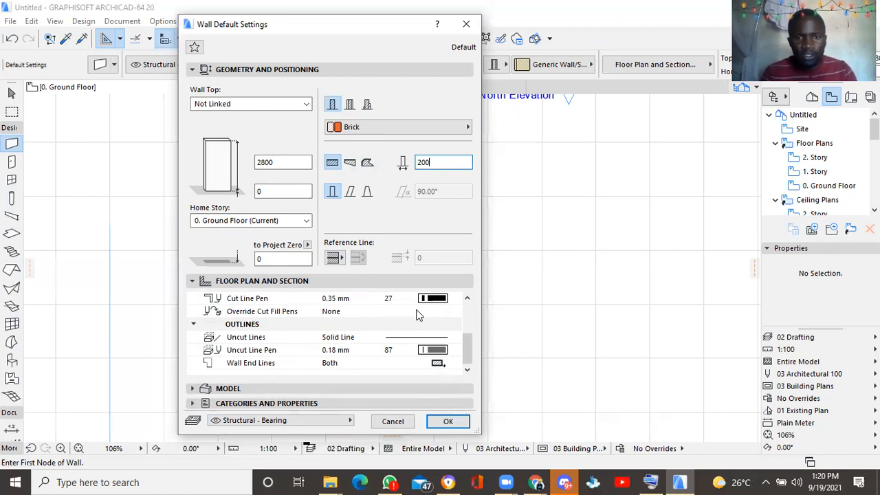
left_click(436, 300)
left_click(436, 301)
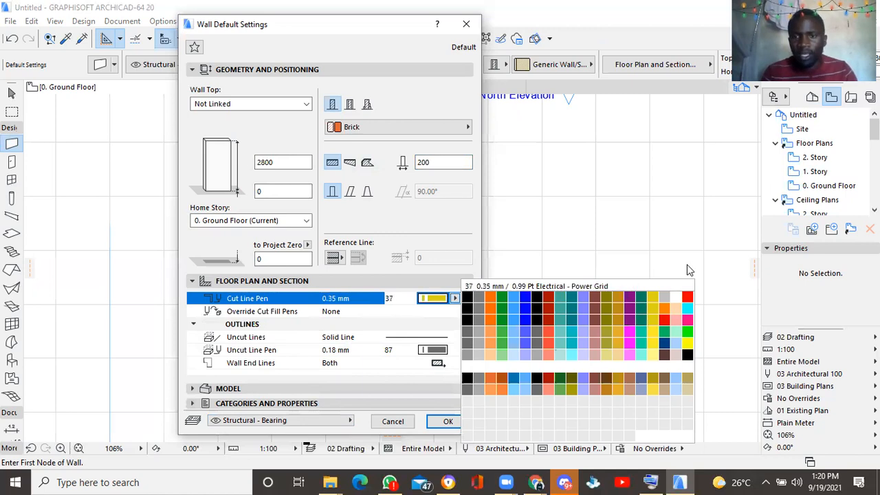
left_click(537, 308)
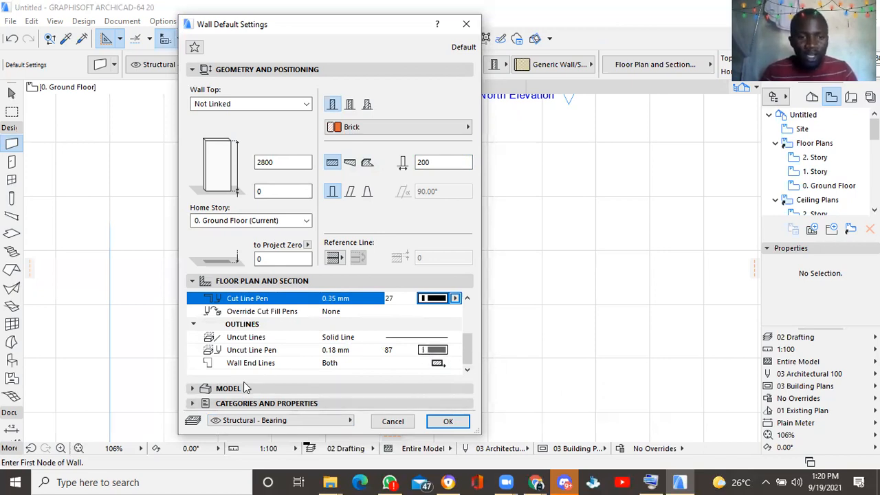
Set the wall's override surfaces to Wood - Walnut Horizontal outside, Paint - Sienna Sand on the edges and Paint - Glossy White inside.
left_click(234, 388)
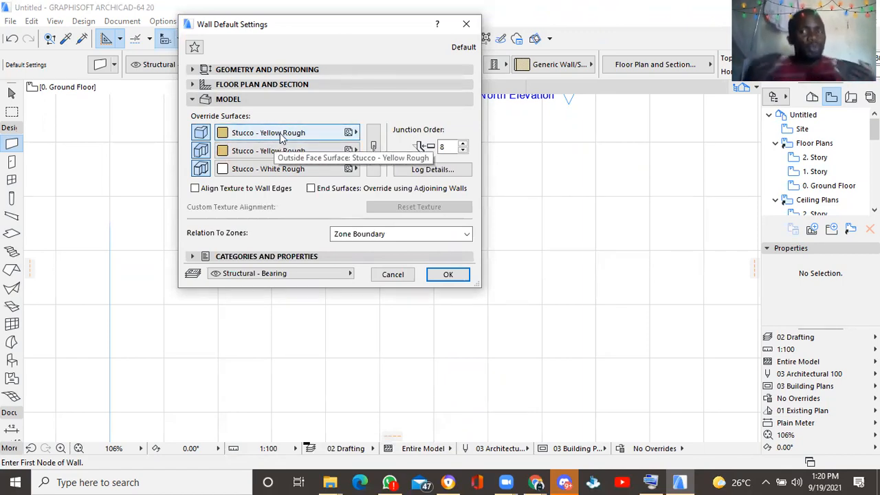
left_click(331, 131)
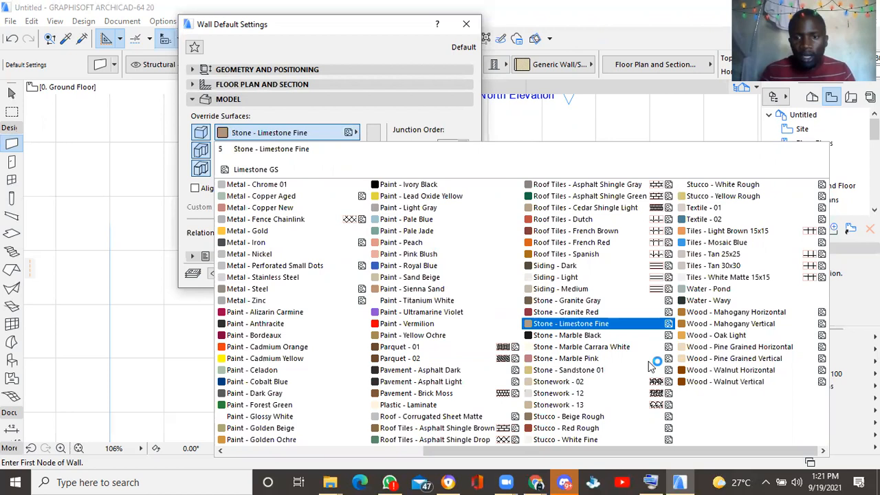
left_click(702, 371)
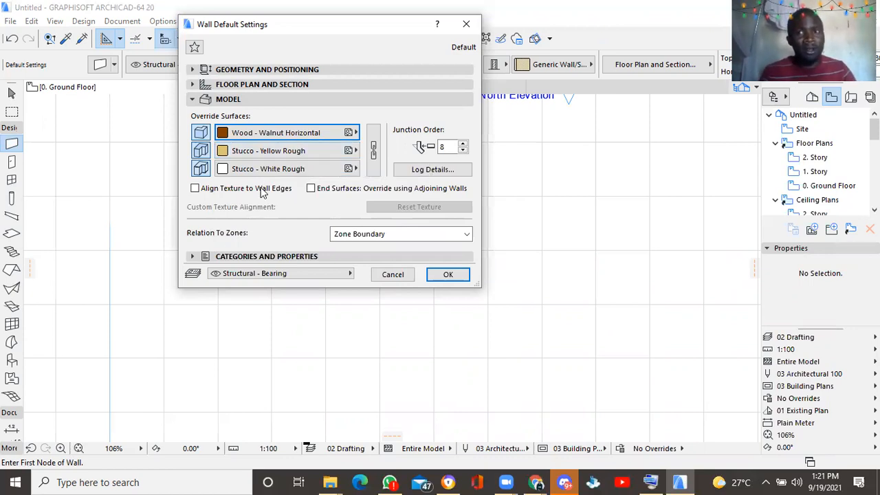
left_click(319, 155)
left_click(451, 187)
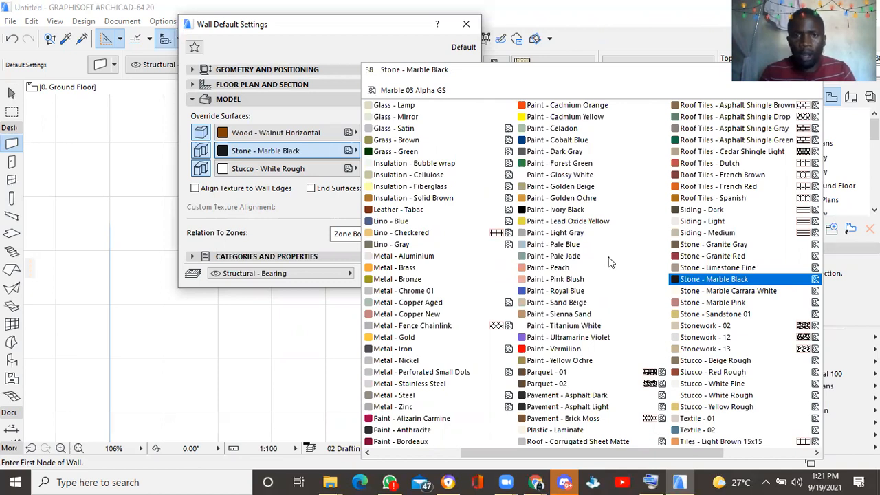
left_click(553, 315)
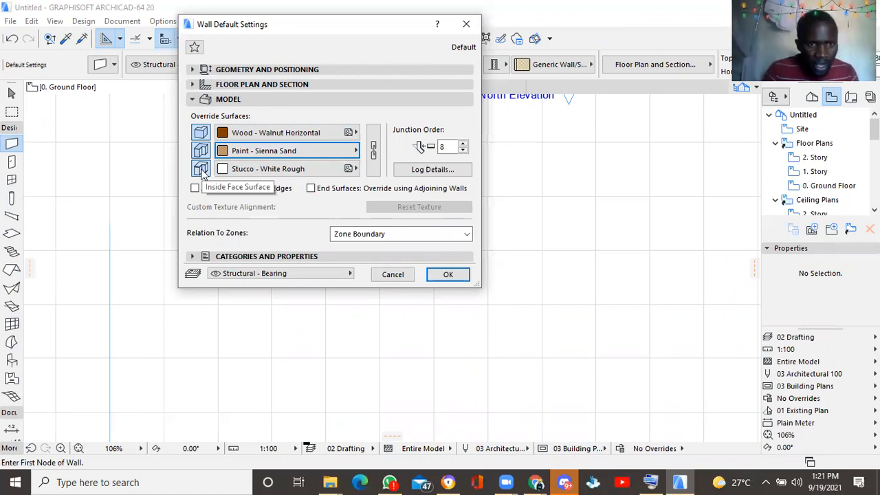
left_click(247, 170)
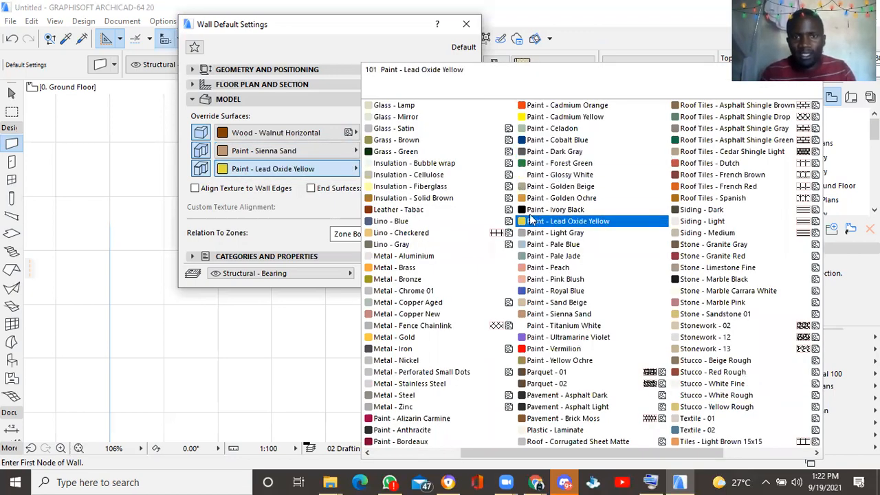
left_click(573, 176)
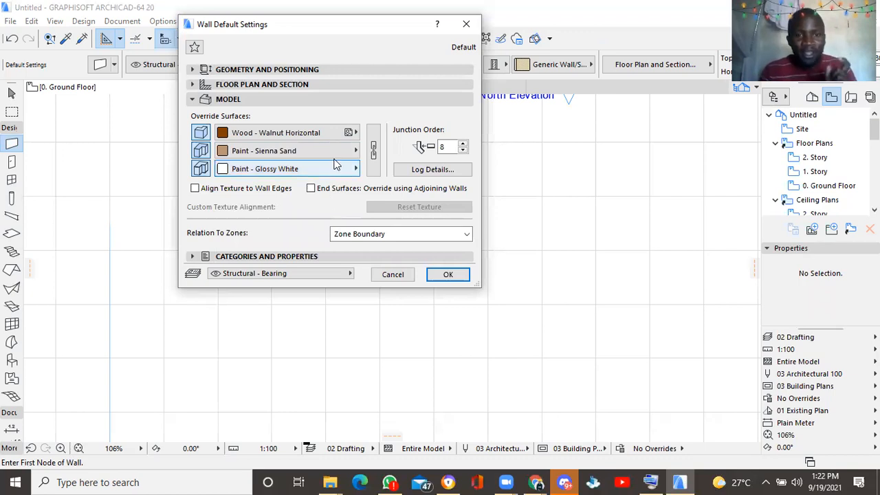
Link the three override surfaces so all use Paint - Glossy White, and accept the wall default settings.
left_click(373, 150)
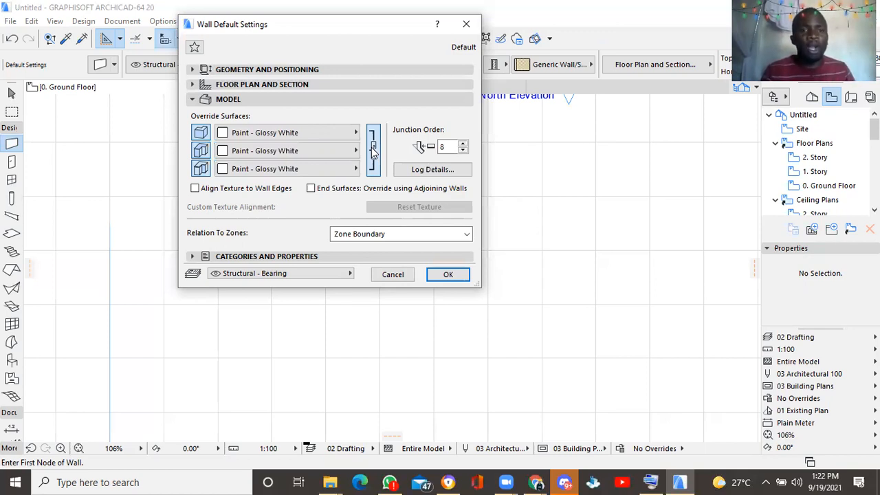
left_click(372, 149)
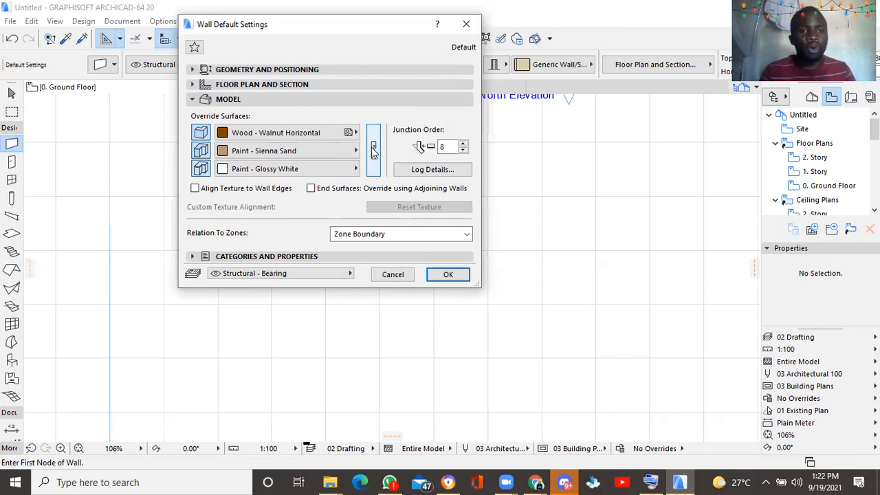
left_click(371, 148)
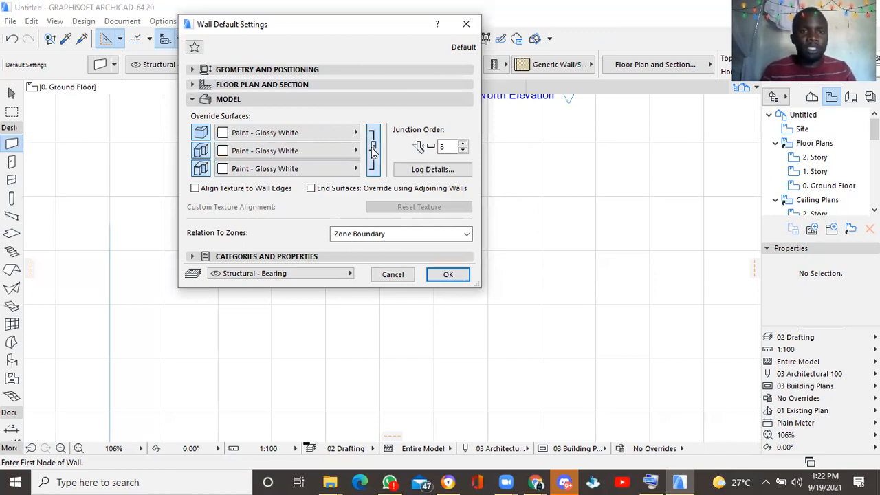
left_click(371, 147)
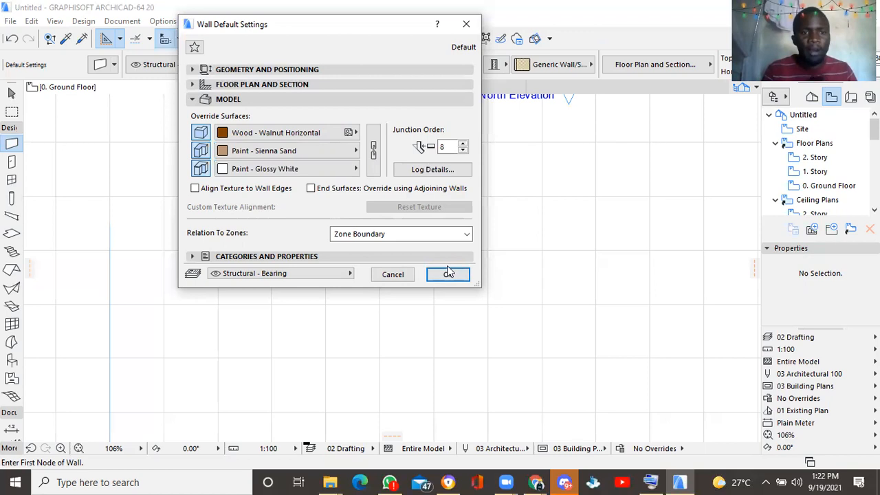
left_click(371, 153)
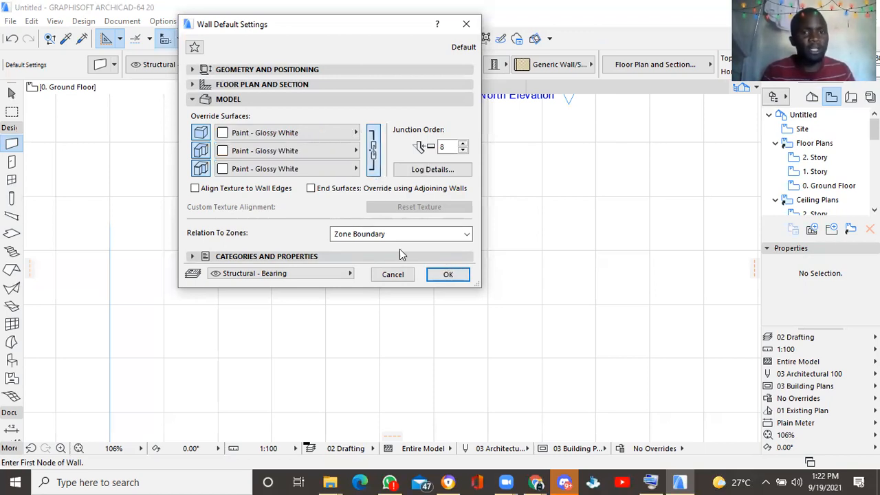
left_click(449, 274)
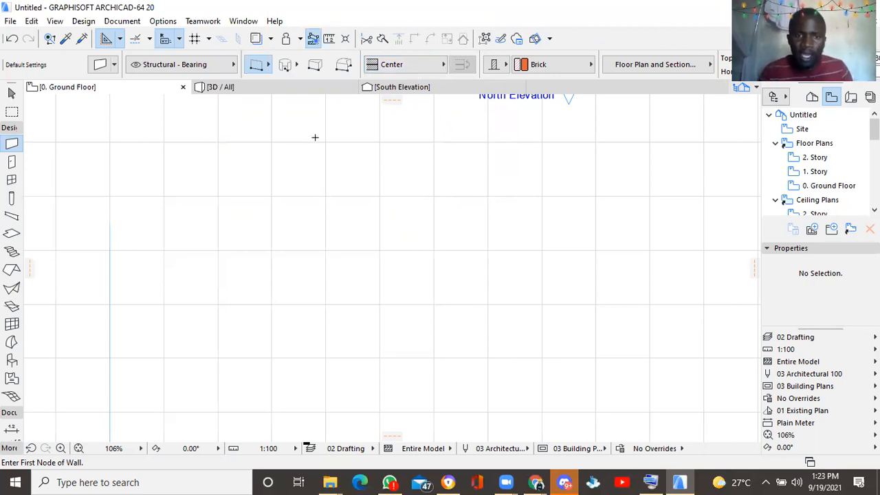
scroll(316, 167, "up", 3)
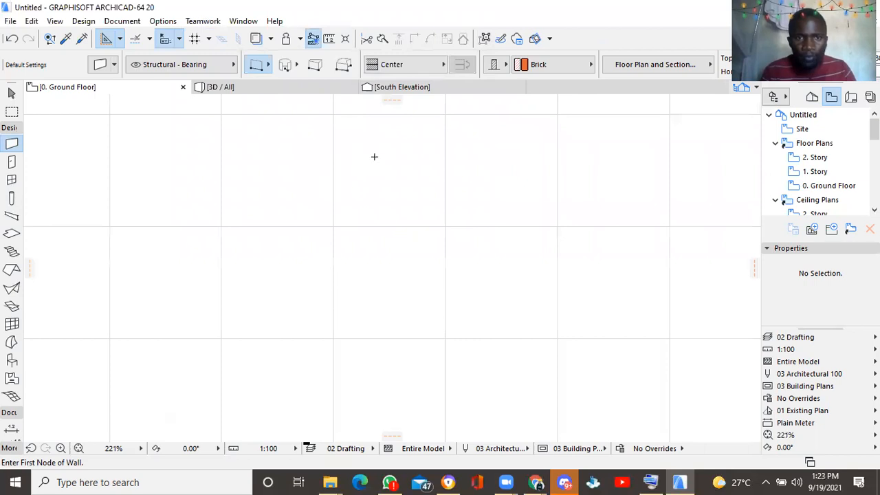
left_click(400, 66)
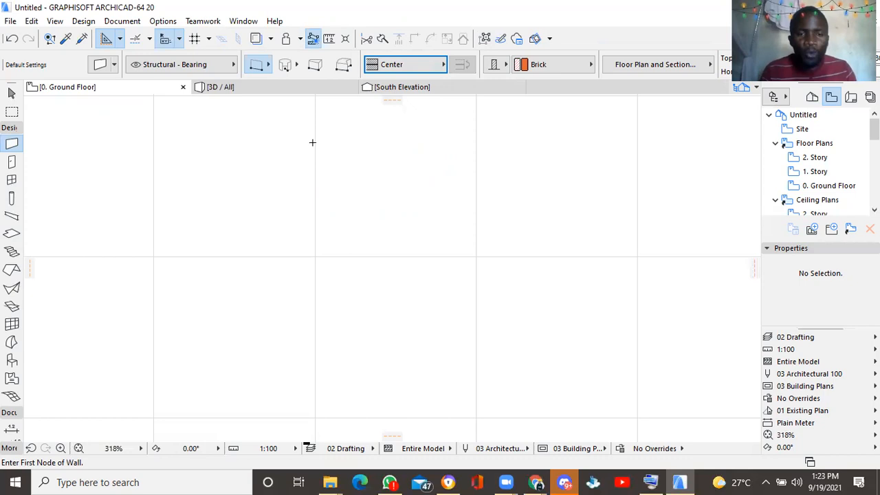
scroll(312, 142, "down", 8)
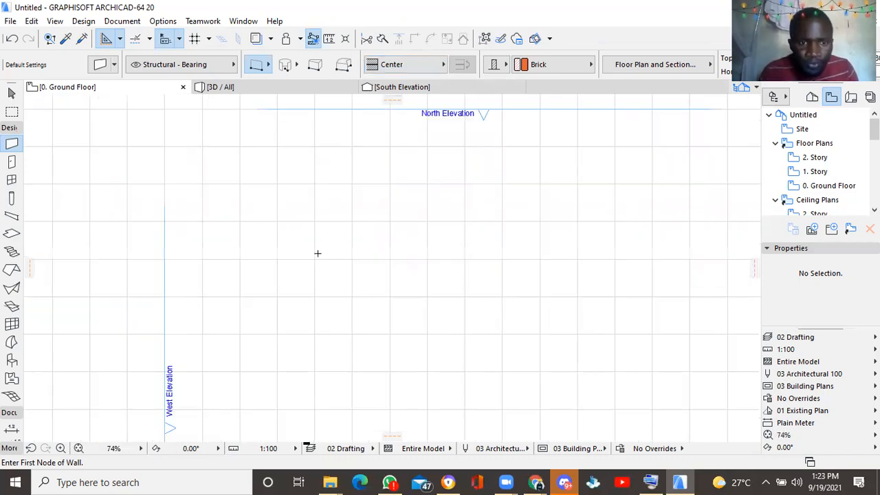
scroll(321, 298, "down", 5)
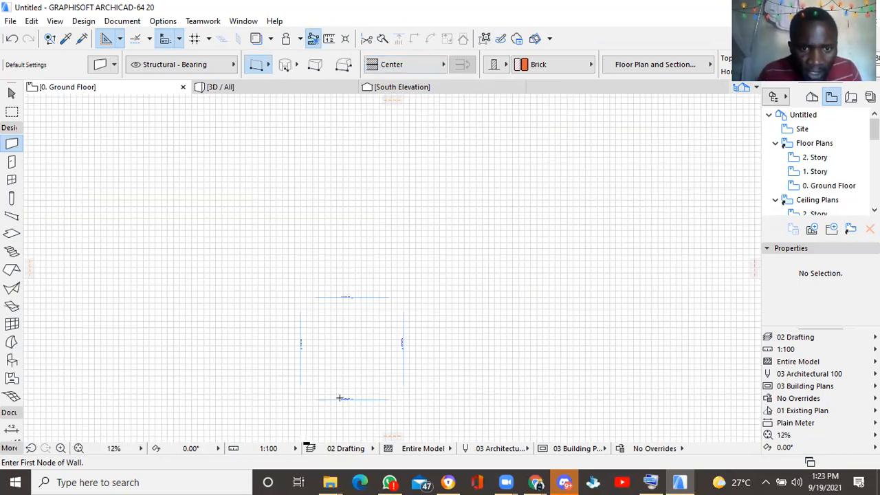
scroll(320, 387, "up", 4)
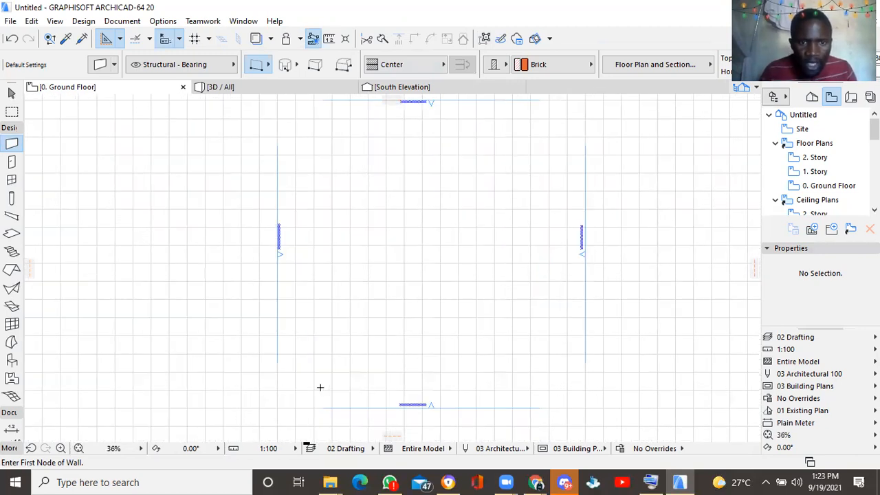
scroll(348, 397, "up", 3)
scroll(329, 348, "down", 2)
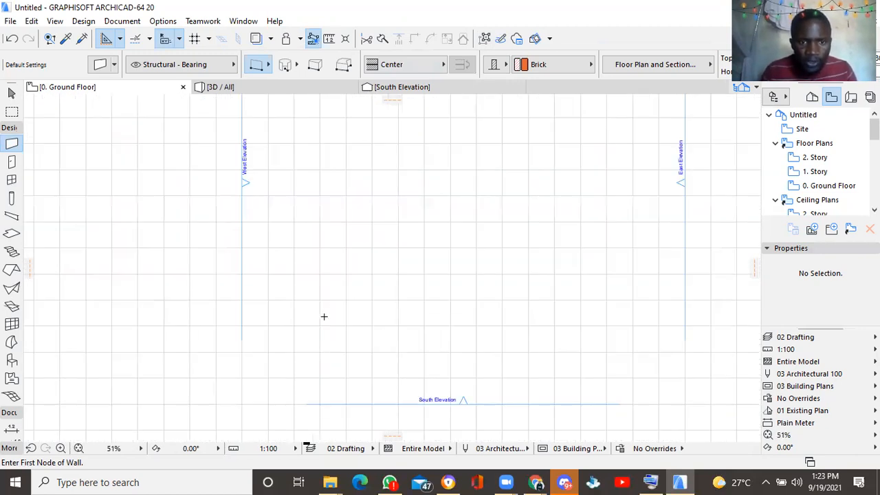
scroll(324, 311, "up", 1)
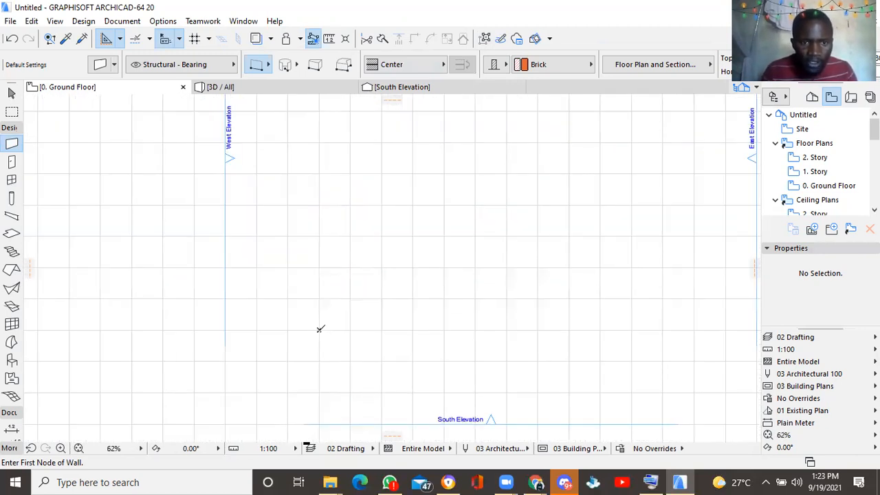
left_click(320, 329)
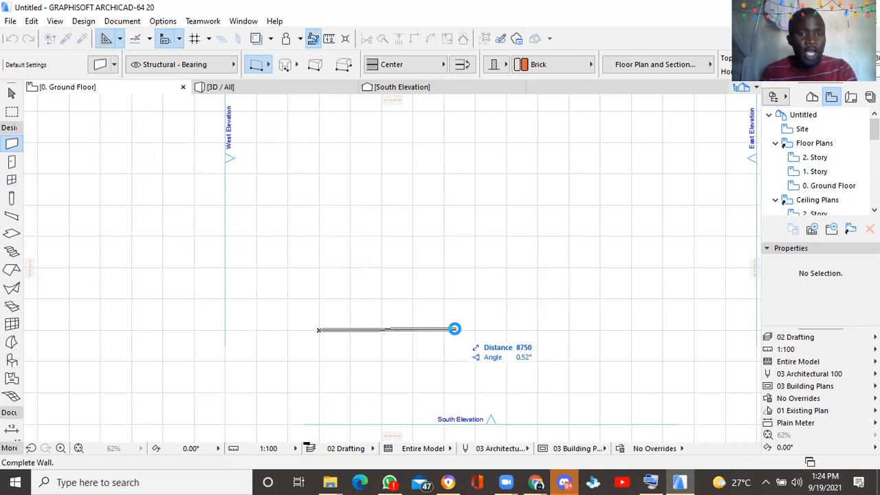
left_click(454, 329)
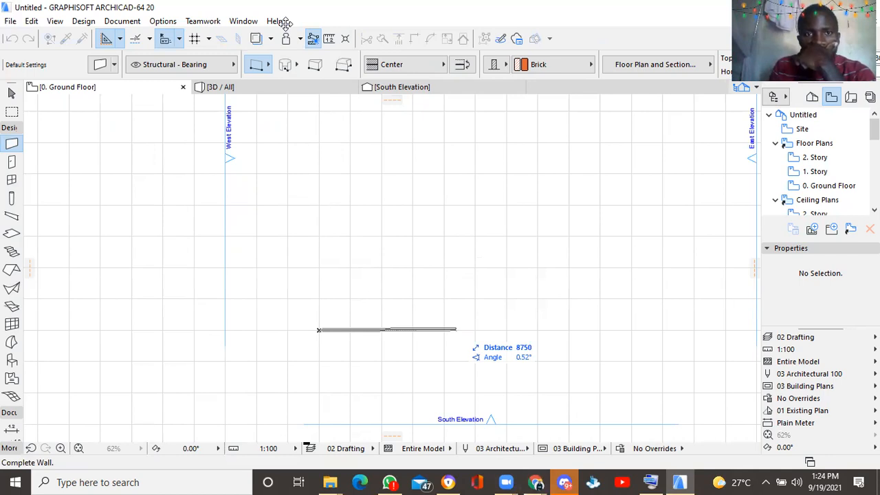
left_click(476, 329)
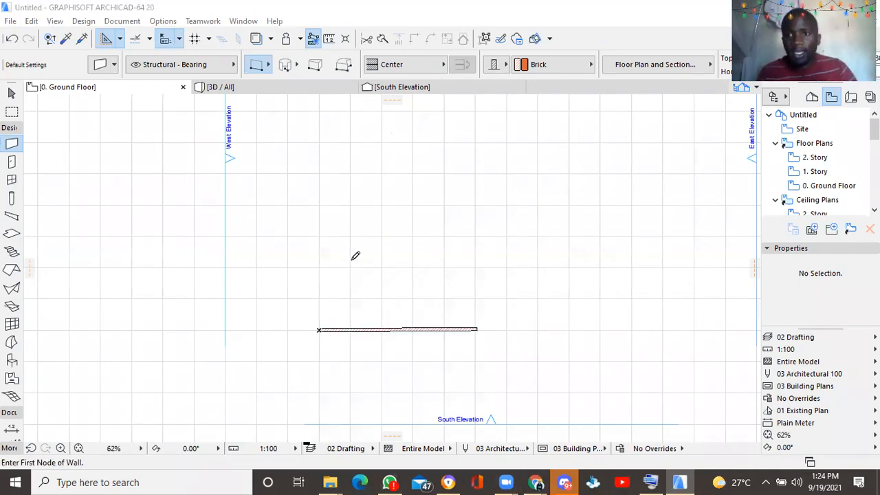
left_click(476, 330, "shift")
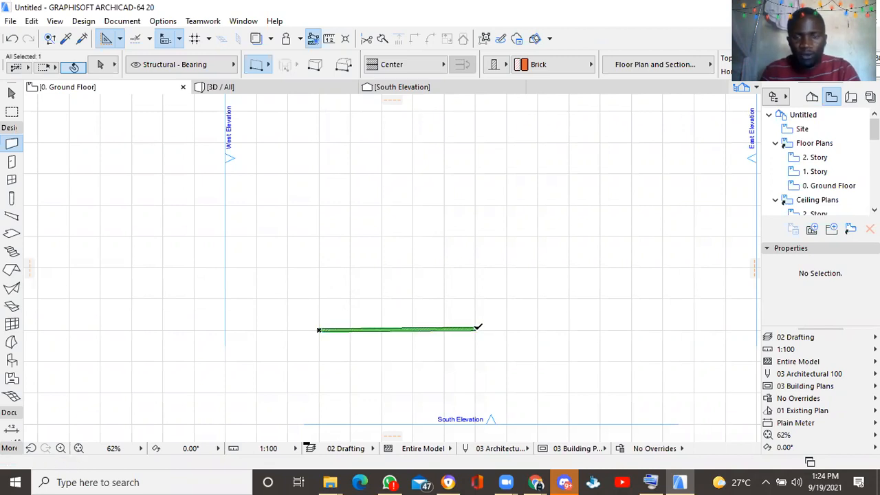
key("Delete")
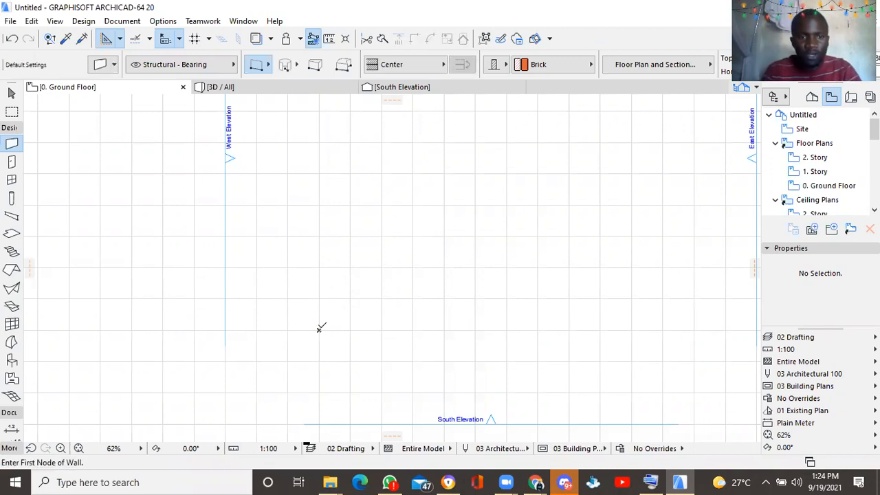
Draw a horizontal wall above the South Elevation marker and a vertical wall about 4985 long going north from its east end.
left_click(318, 330)
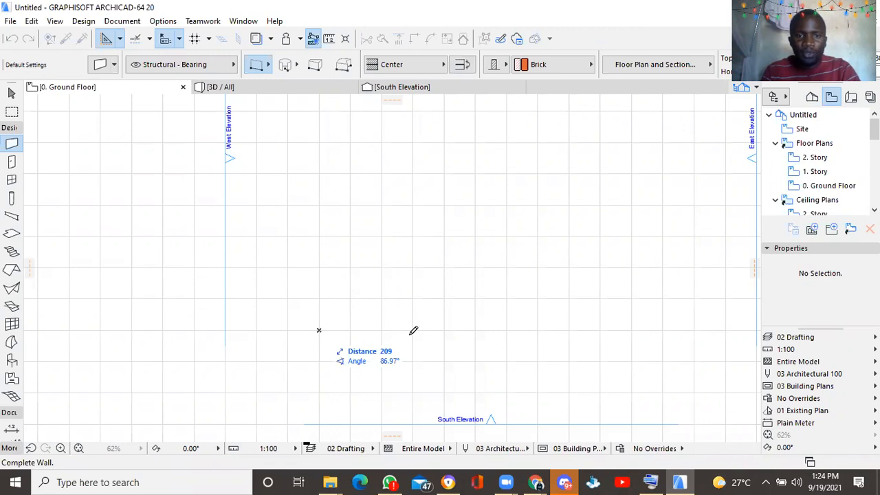
left_click(487, 330)
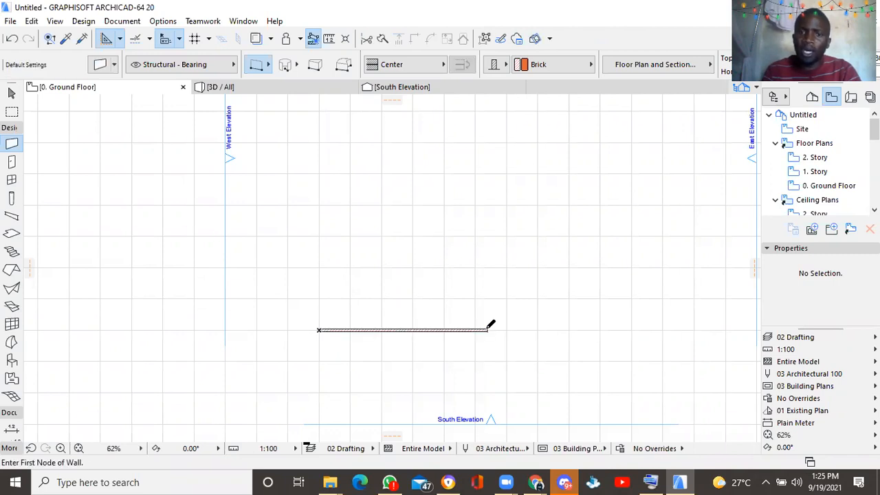
left_click(488, 329)
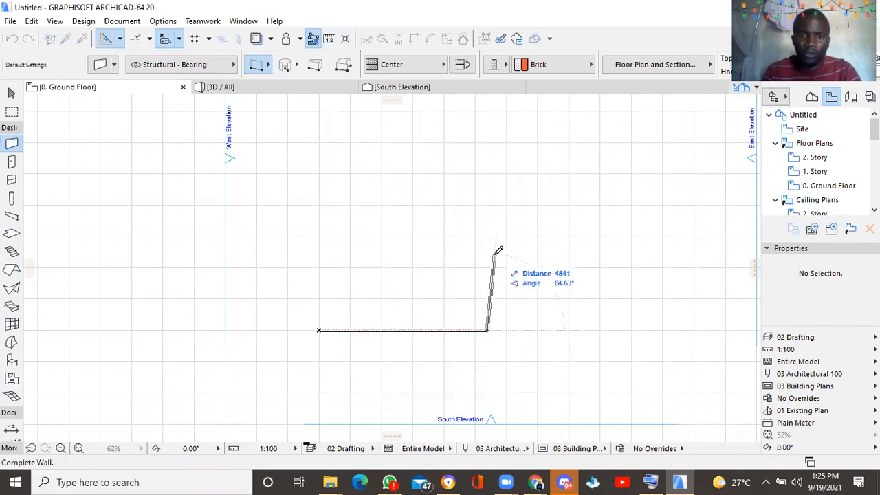
key("shift")
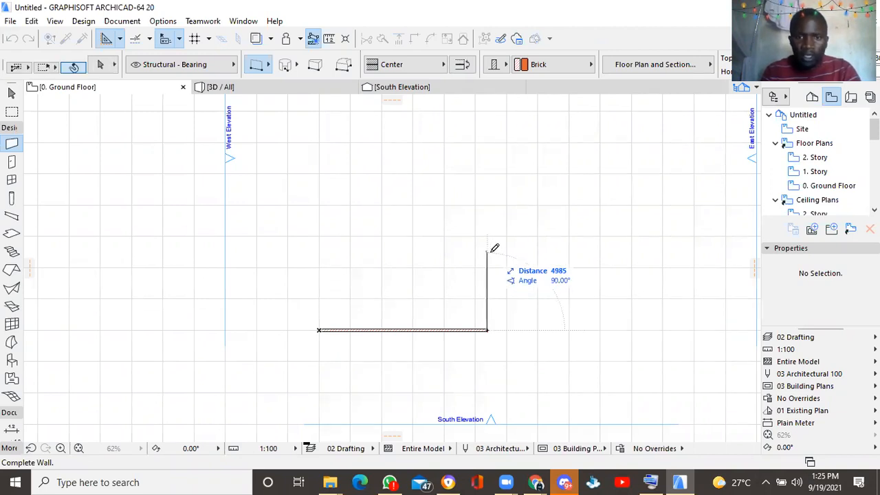
double_click(488, 251)
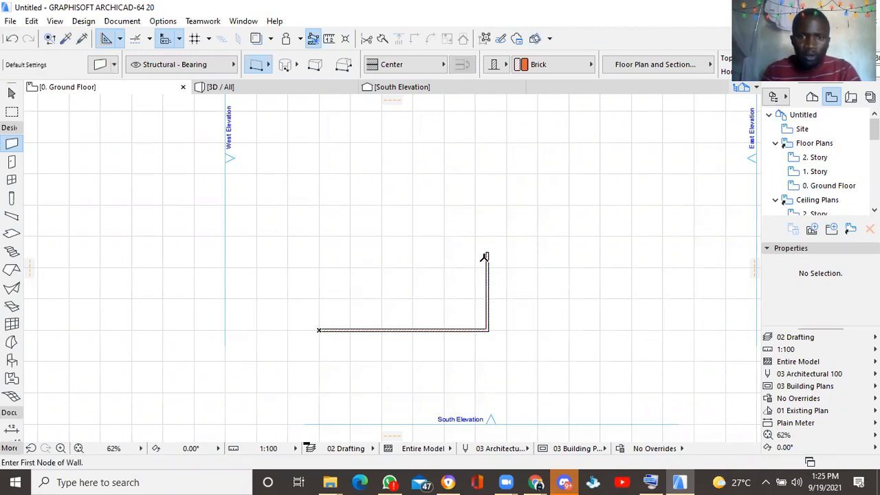
Continue the outline from the east wall's north end with a wall going west, a short wall south and another wall west.
left_click(488, 251)
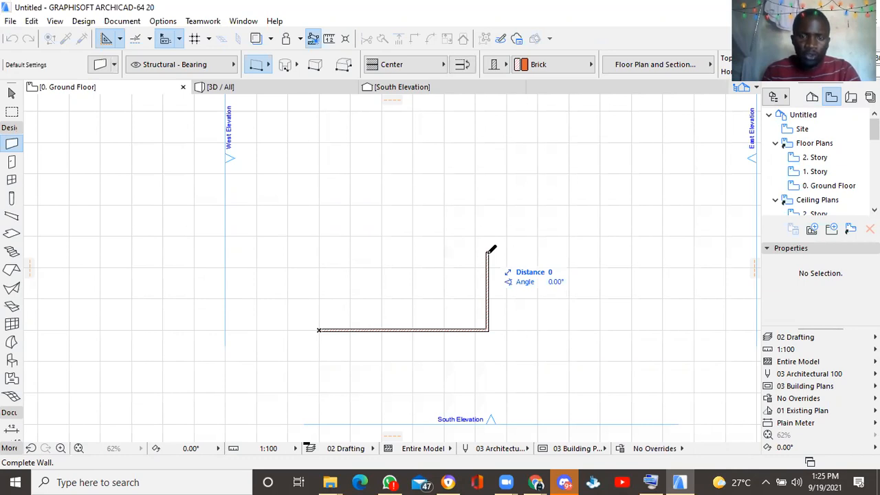
double_click(402, 252)
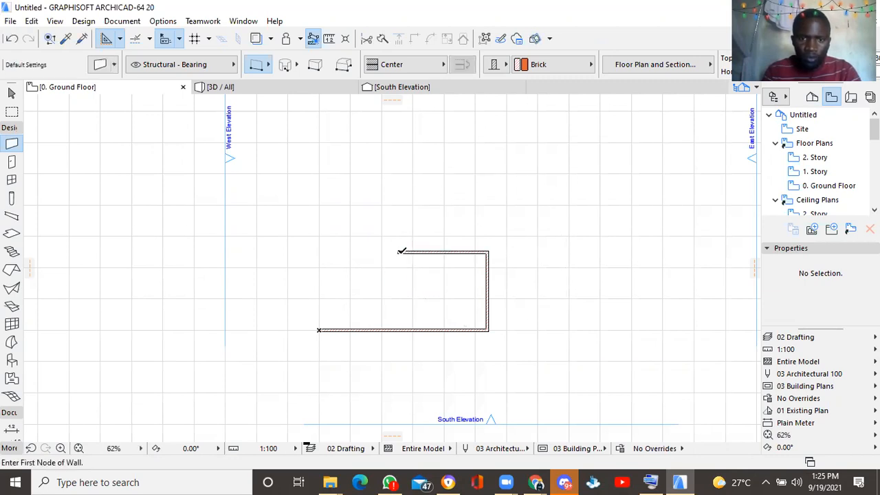
left_click(399, 303)
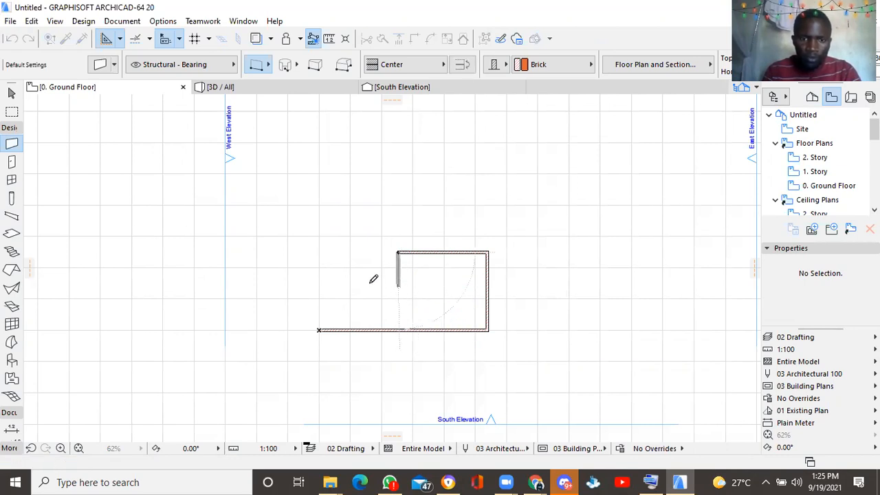
left_click(373, 279)
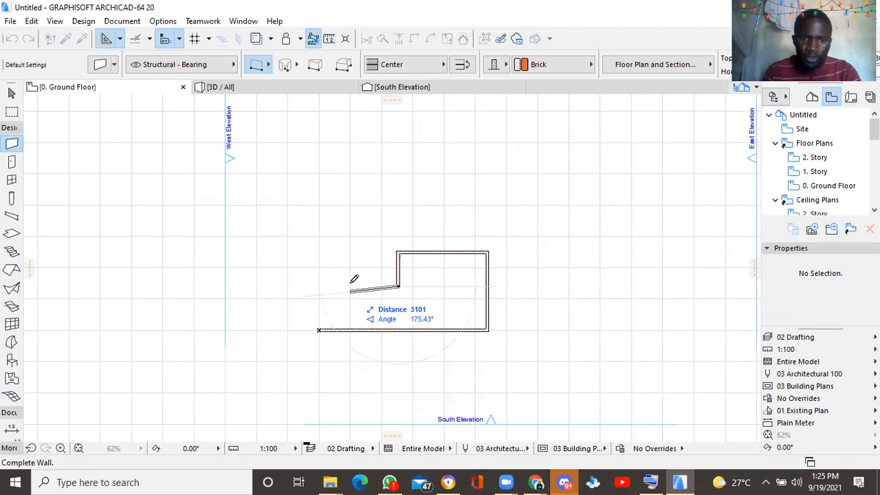
key("shift")
left_click(351, 284)
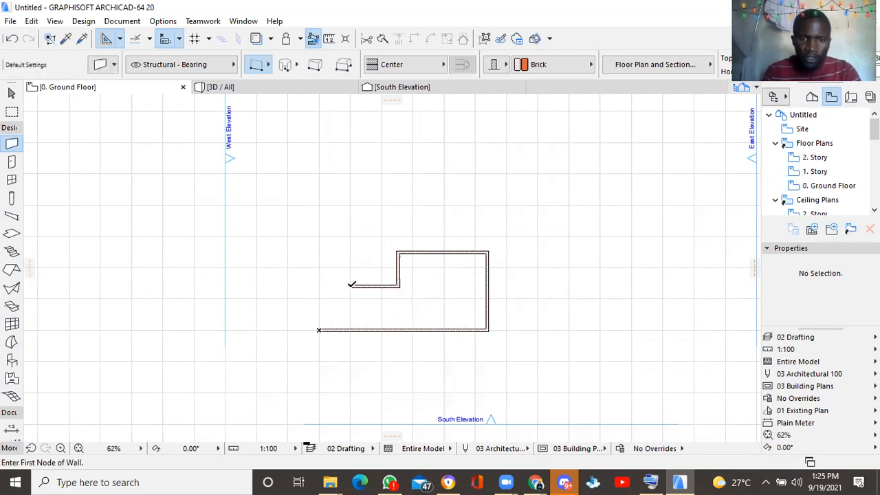
Close the outline with a vertical wall about 2800 long down to the south wall, and trim off the south wall's overhanging west end.
left_click(348, 331)
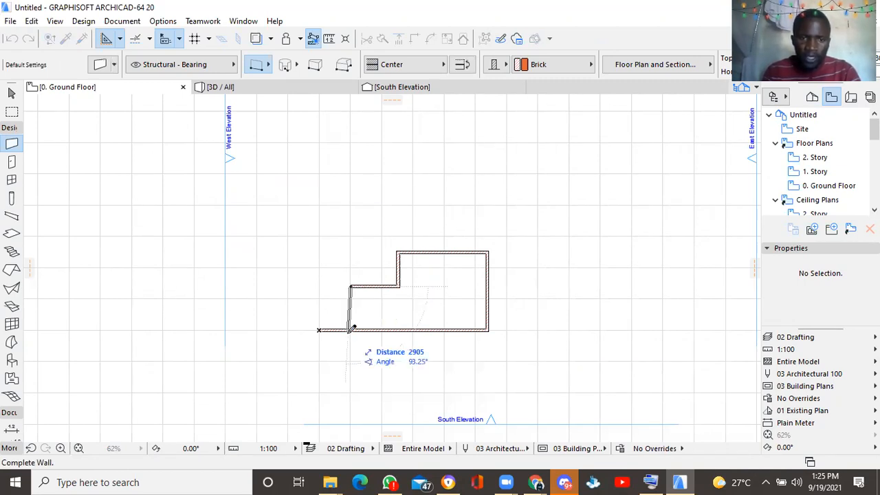
key("shift")
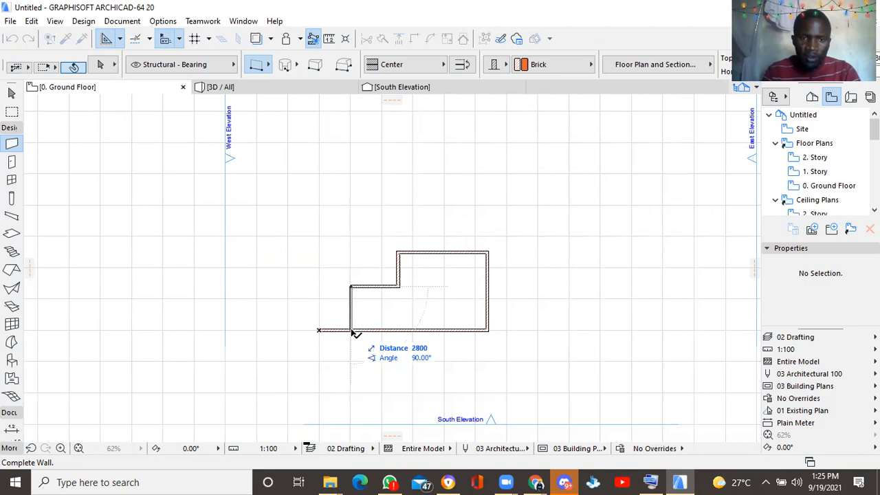
left_click(353, 332)
scroll(335, 340, "up", 2)
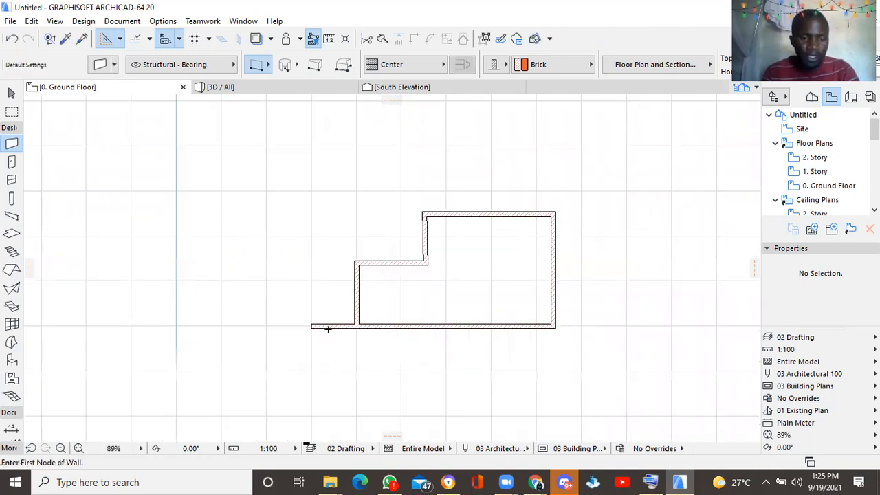
scroll(328, 329, "up", 1)
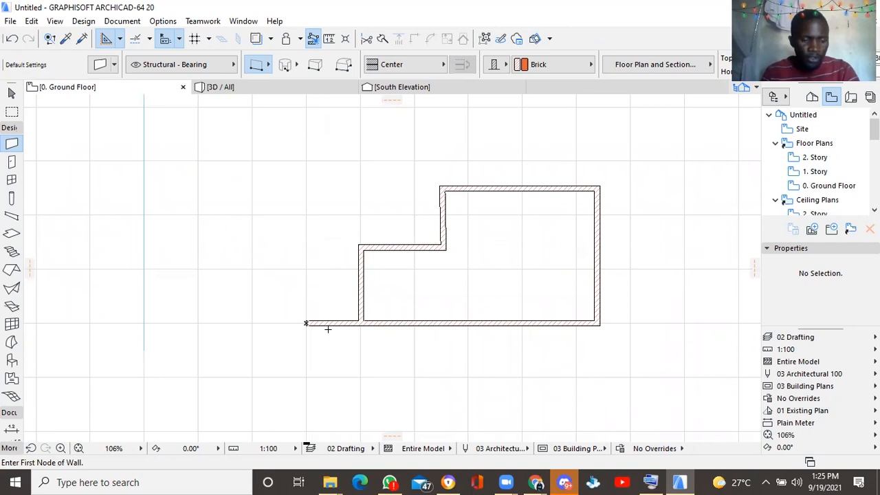
left_click(328, 323, "ctrl")
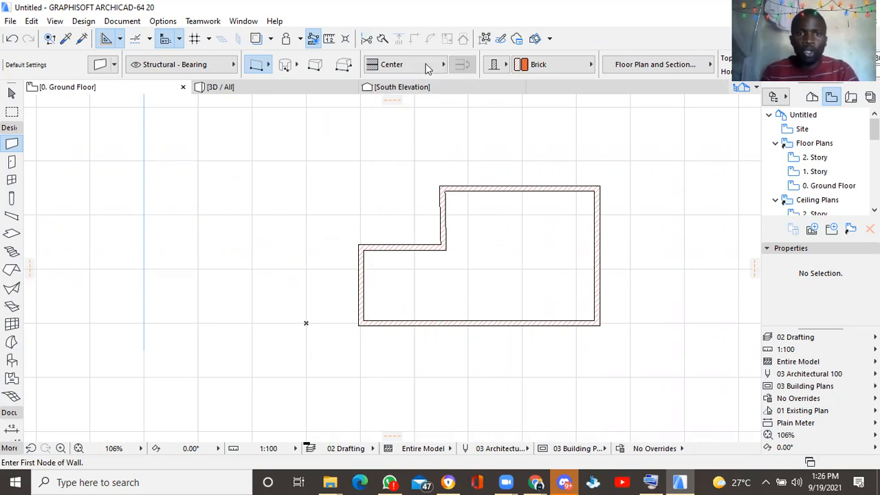
View the wall outline in 3D and orbit around it to examine its walls and stepped corner from several sides.
left_click(306, 90)
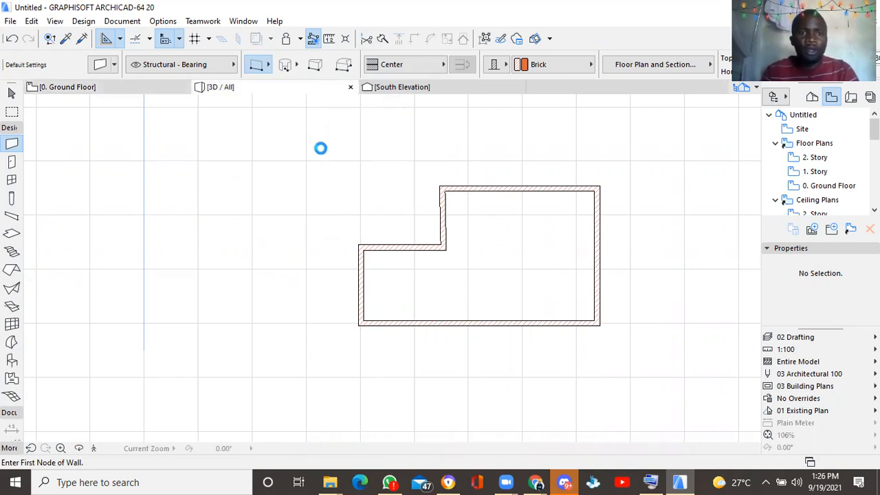
middle_click_drag(376, 309, 375, 374, "shift")
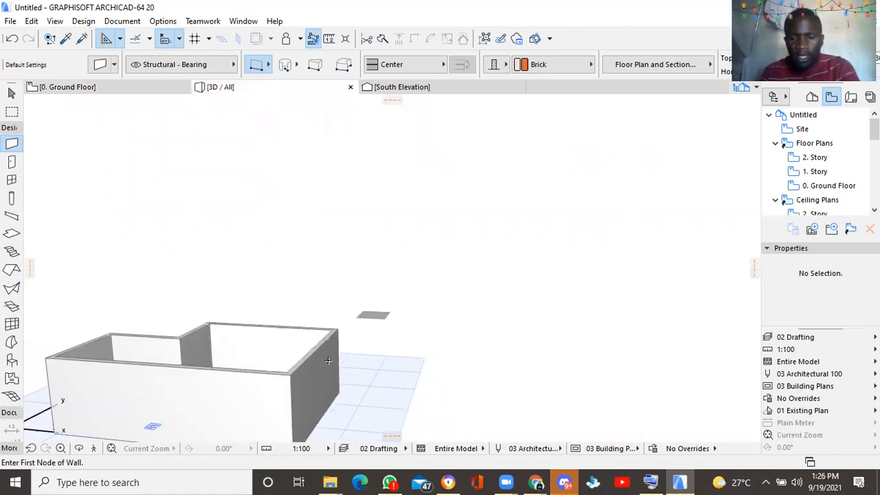
scroll(328, 361, "down", 2)
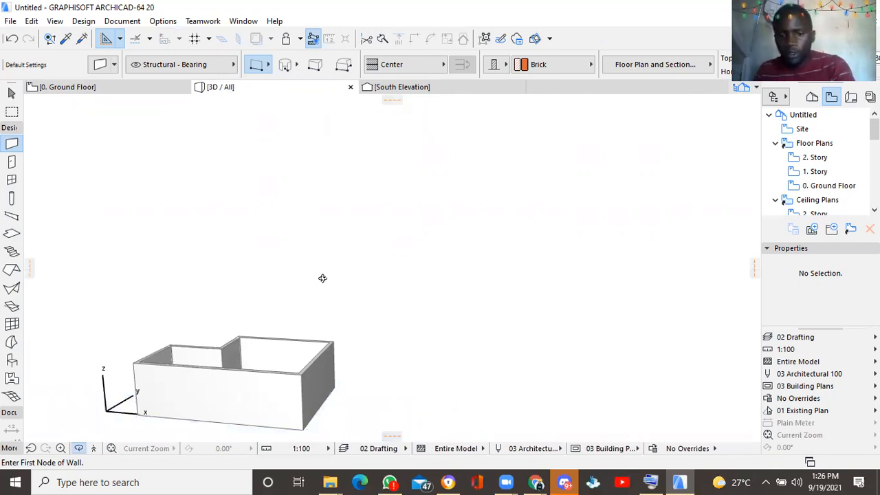
key("Escape")
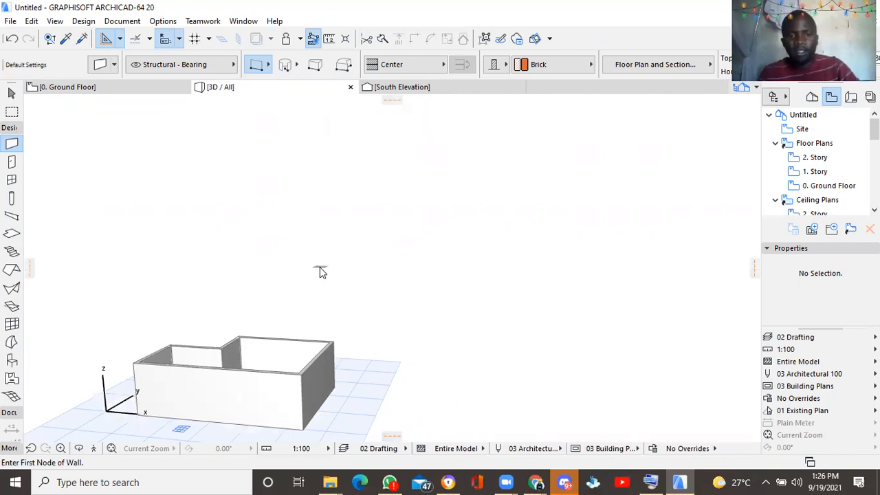
right_click(319, 266)
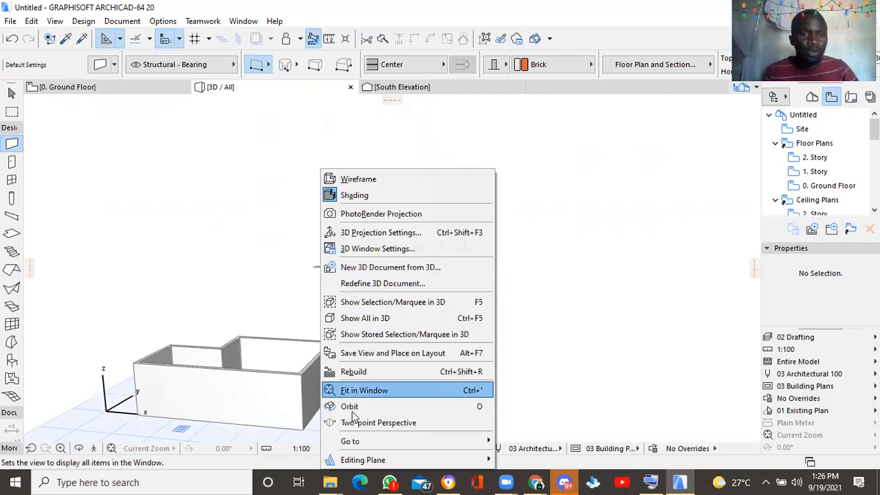
key("Escape")
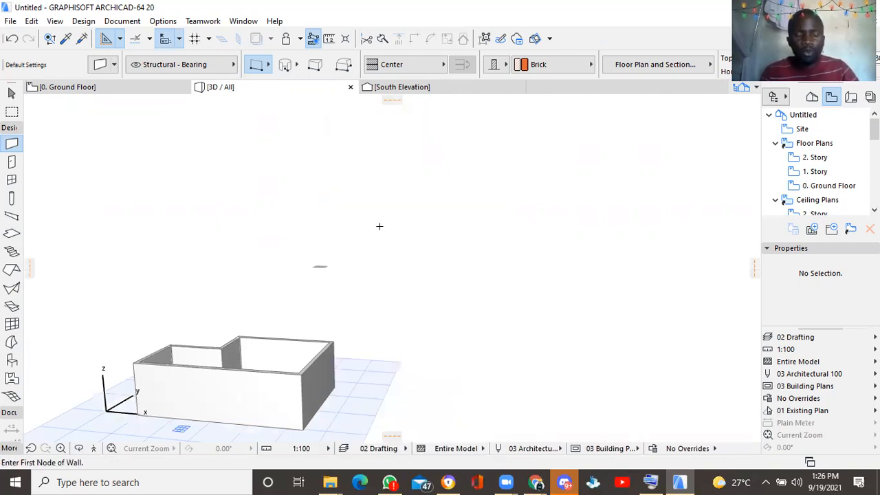
right_click(382, 215)
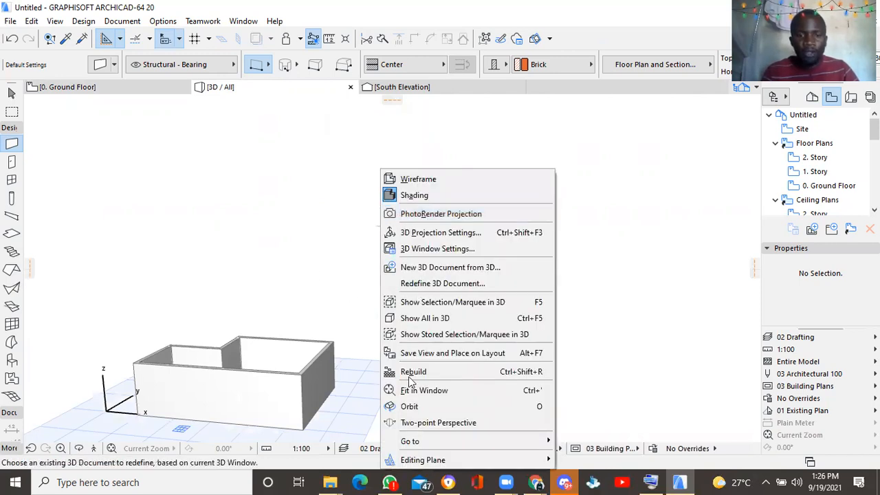
left_click(409, 405)
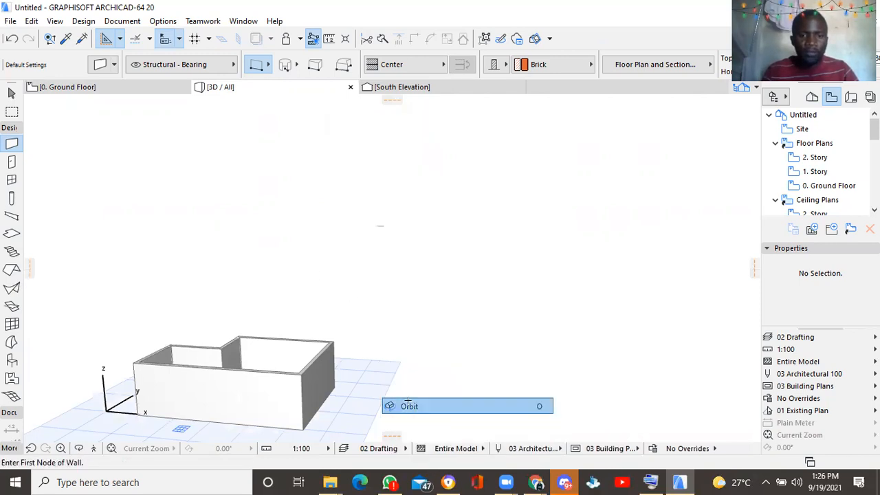
left_click_drag(306, 321, 283, 335)
scroll(283, 335, "up", 3)
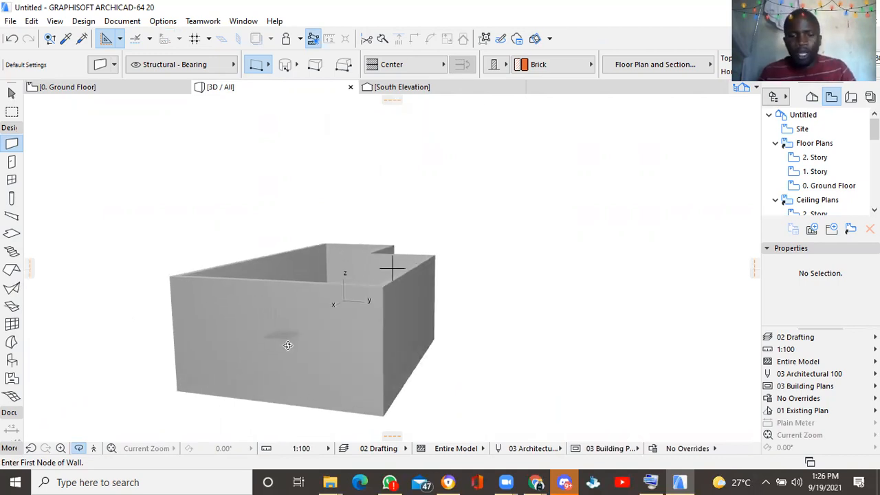
left_click_drag(289, 302, 423, 293)
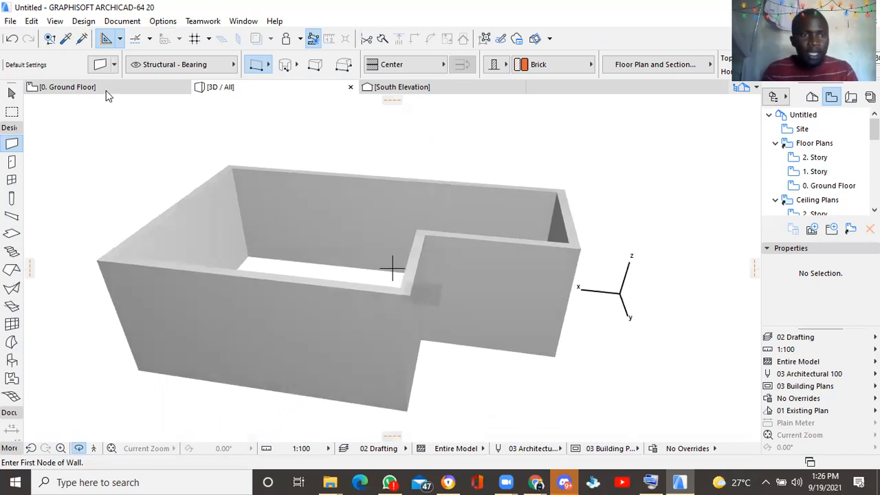
Select all walls on the ground floor plan and unlink their three override surfaces in the wall selection settings.
left_click(69, 87)
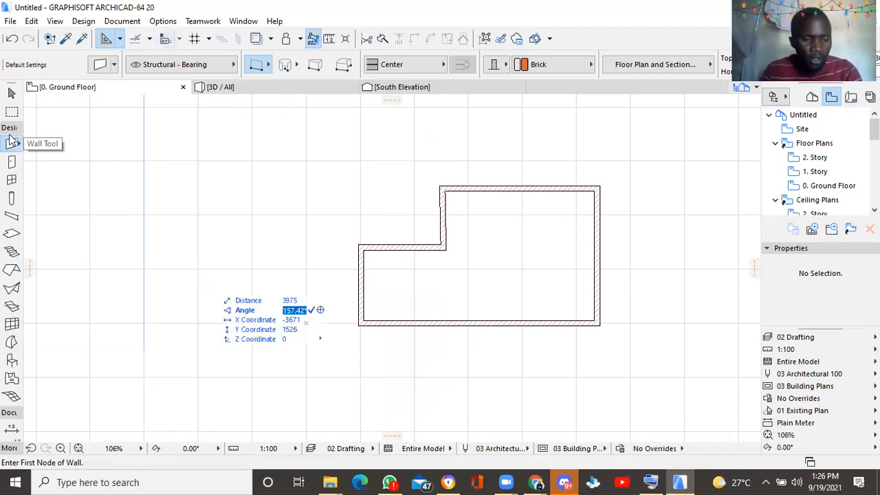
key("ctrl+a")
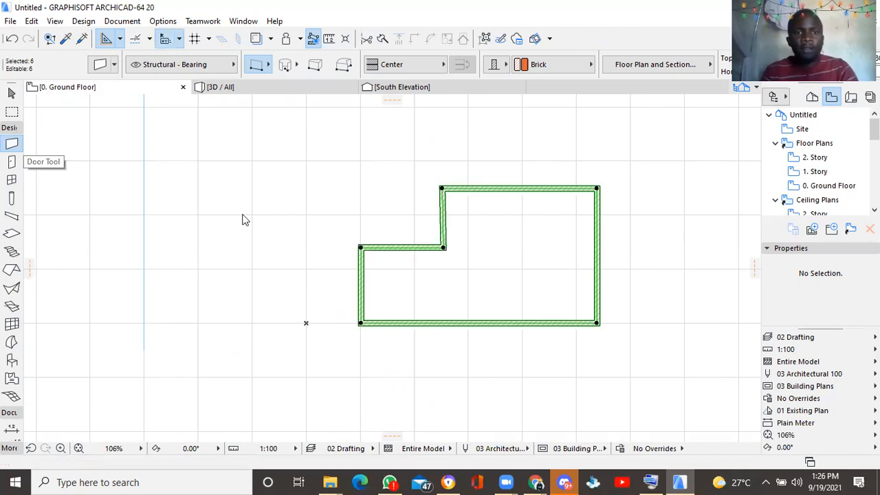
right_click(268, 206)
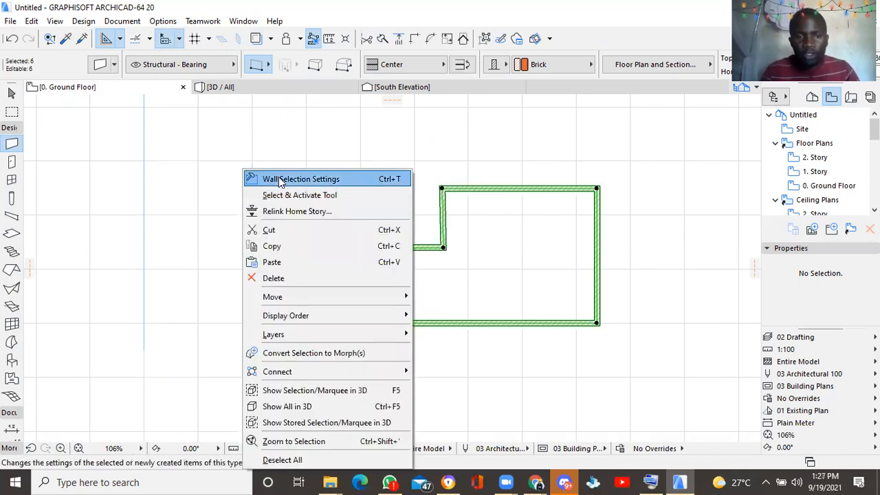
left_click(279, 179)
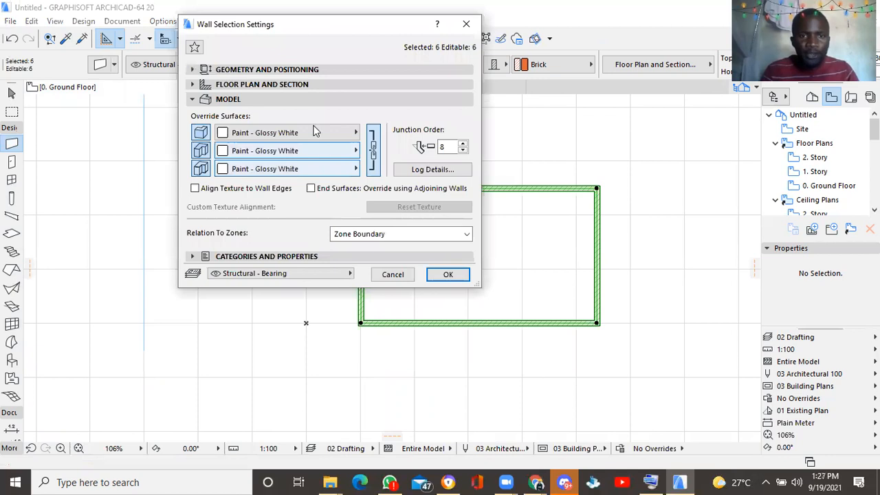
left_click(375, 151)
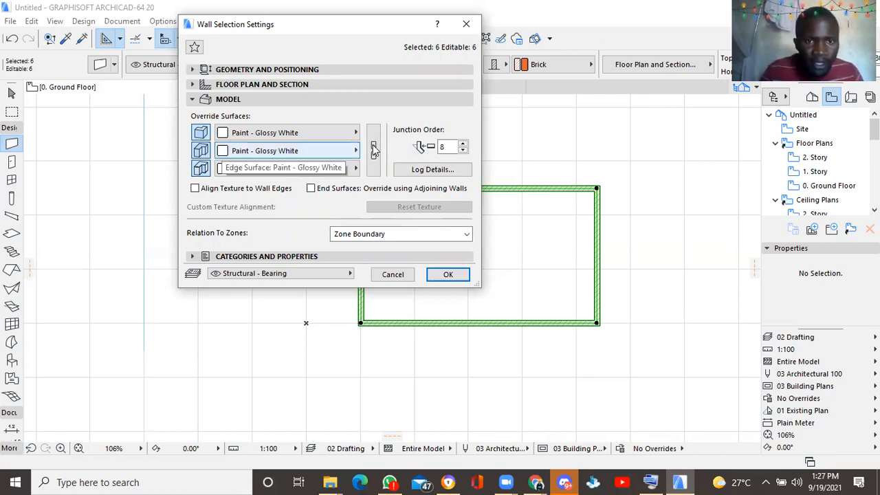
left_click(373, 149)
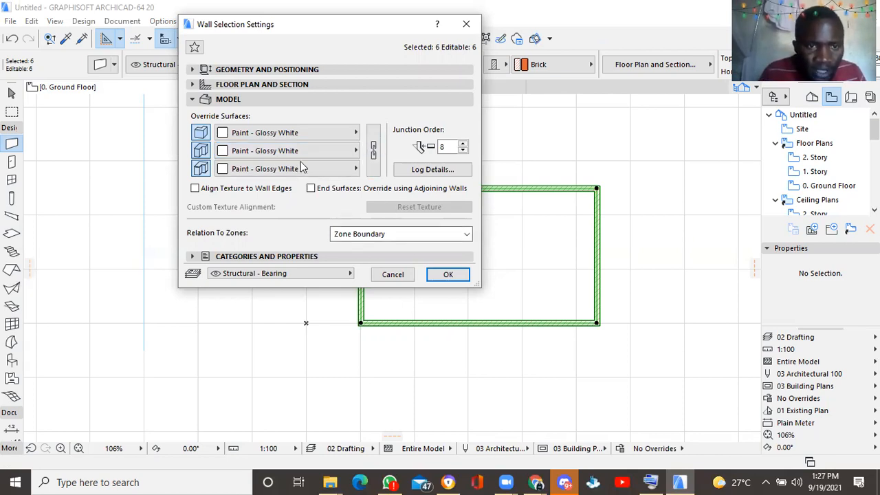
left_click(373, 158)
left_click(447, 275)
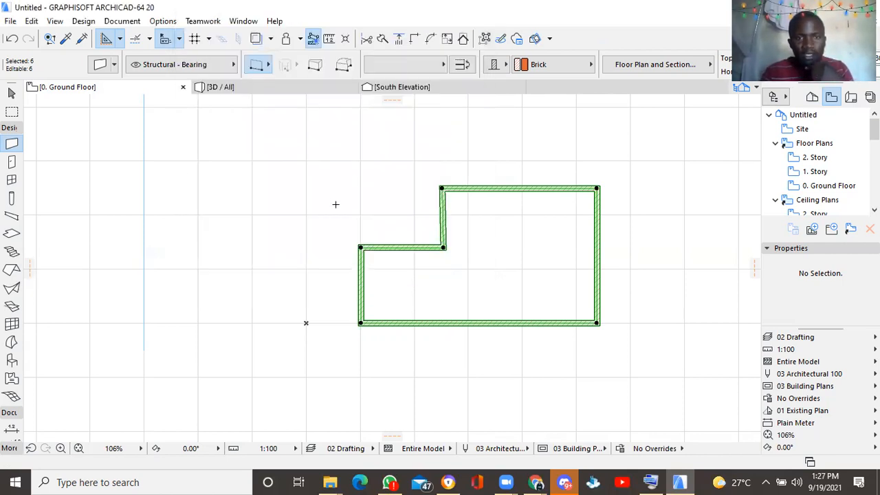
Check the walls in 3D, and set the first override surface of the selected plan walls to Paint - Vermilion.
left_click(288, 88)
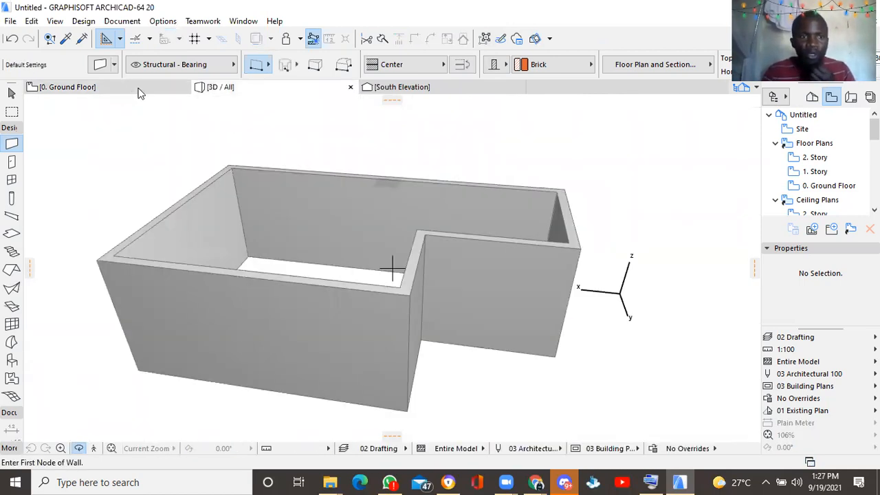
left_click(138, 88)
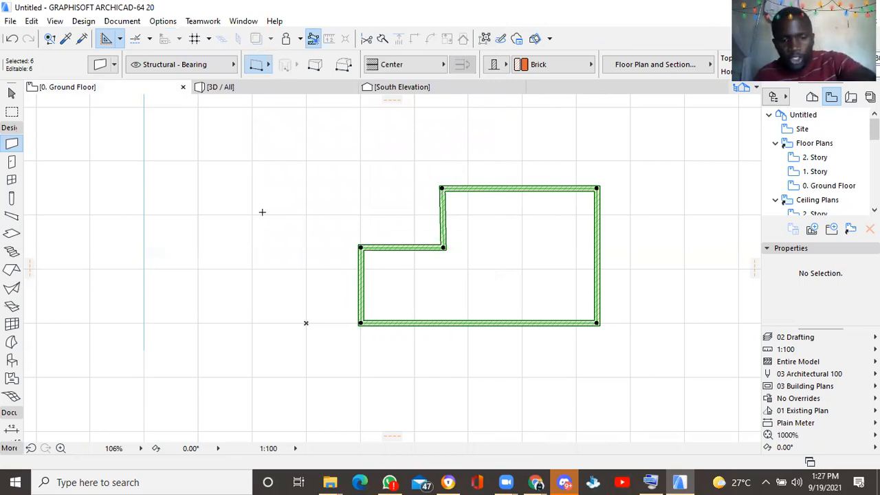
key("ctrl+t")
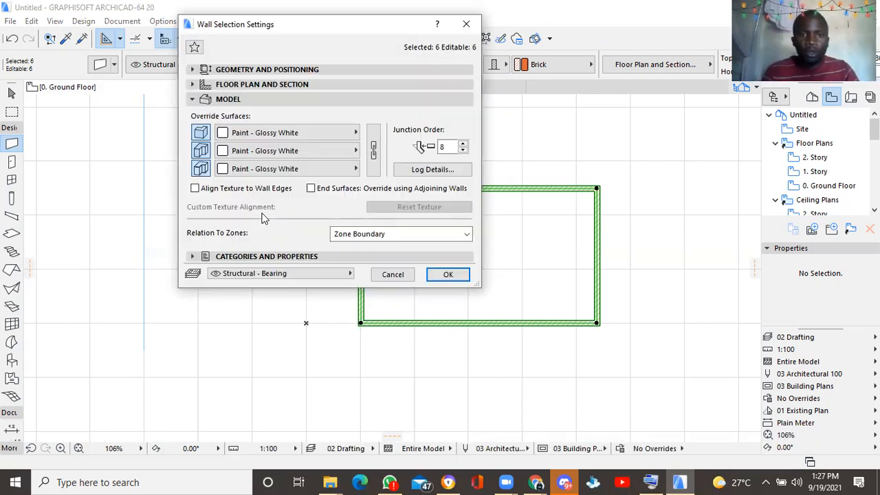
left_click(286, 132)
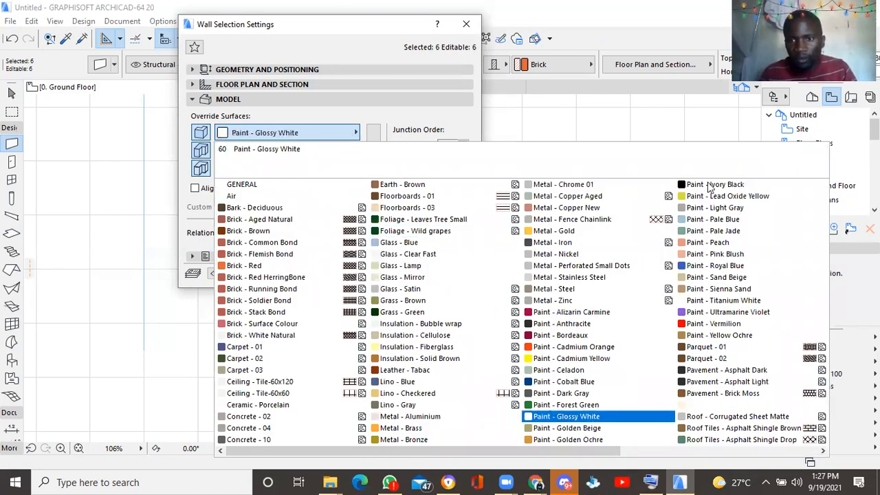
left_click(703, 326)
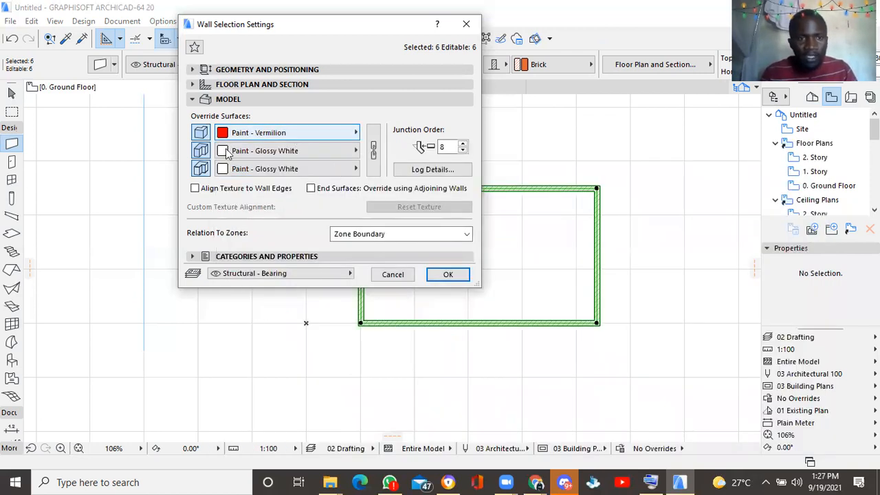
left_click(430, 276)
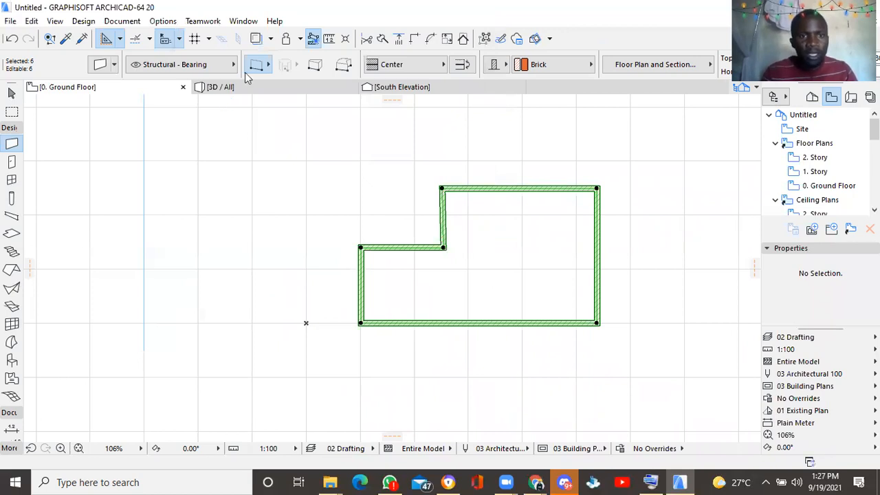
Orbit around the recoloured walls in 3D to examine the outer faces, inner faces and wall edges.
left_click(256, 89)
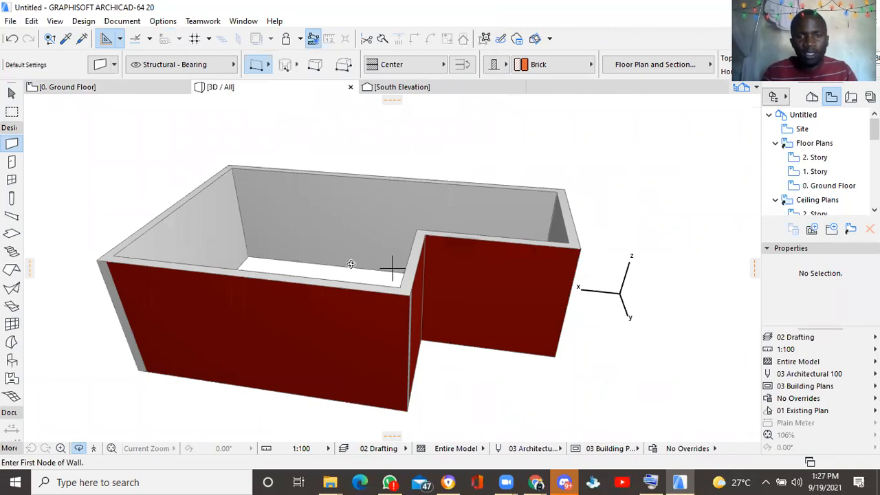
middle_click_drag(351, 264, 456, 231, "shift")
middle_click_drag(564, 273, 467, 266, "shift")
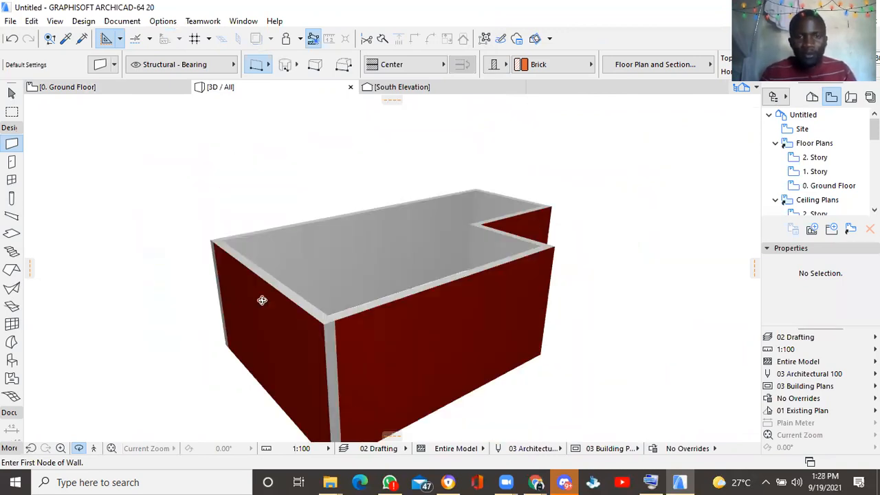
middle_click_drag(261, 301, 489, 300, "shift")
middle_click_drag(484, 259, 407, 290, "shift")
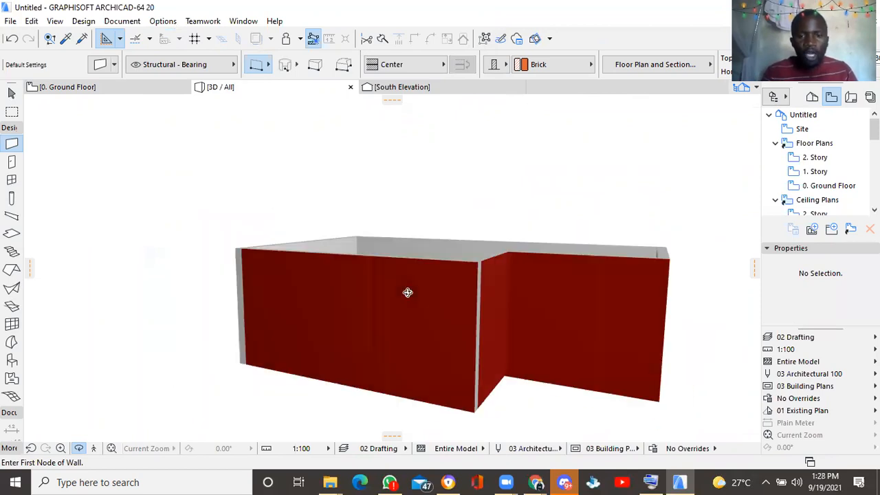
middle_click_drag(472, 293, 460, 284, "shift")
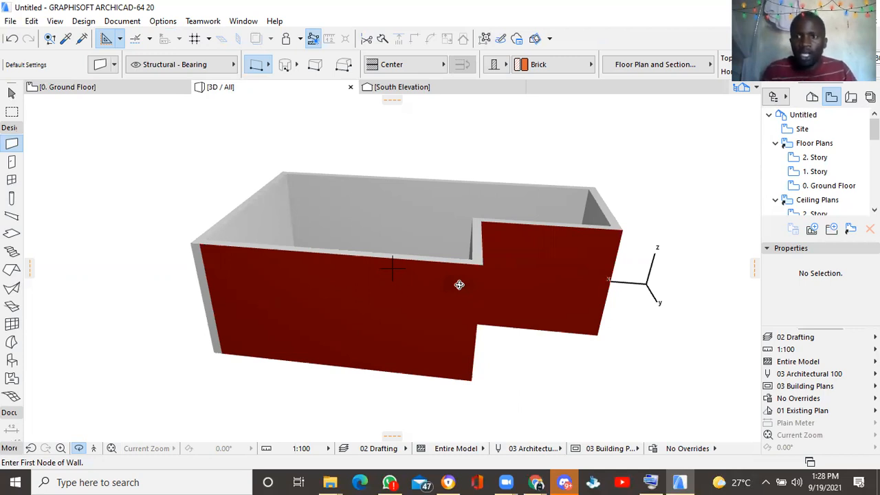
Return to the ground floor plan, deselect the walls and activate the Slab tool.
left_click(77, 90)
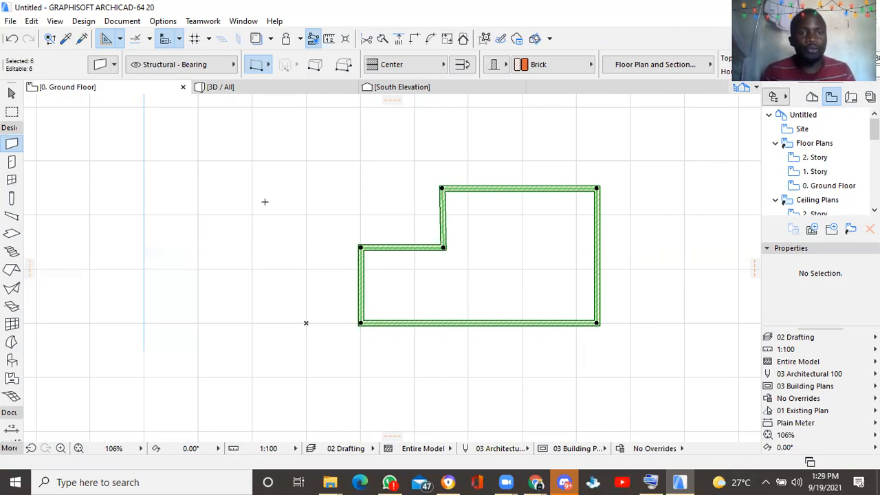
key("Escape")
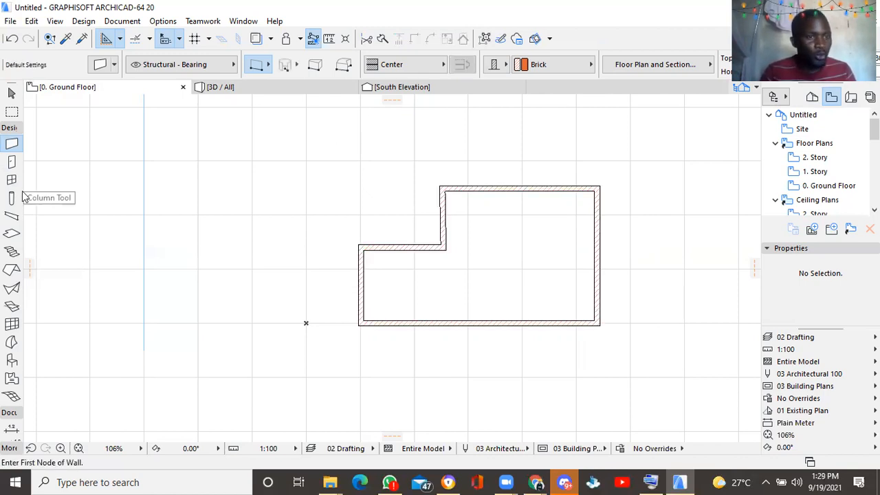
left_click(13, 235)
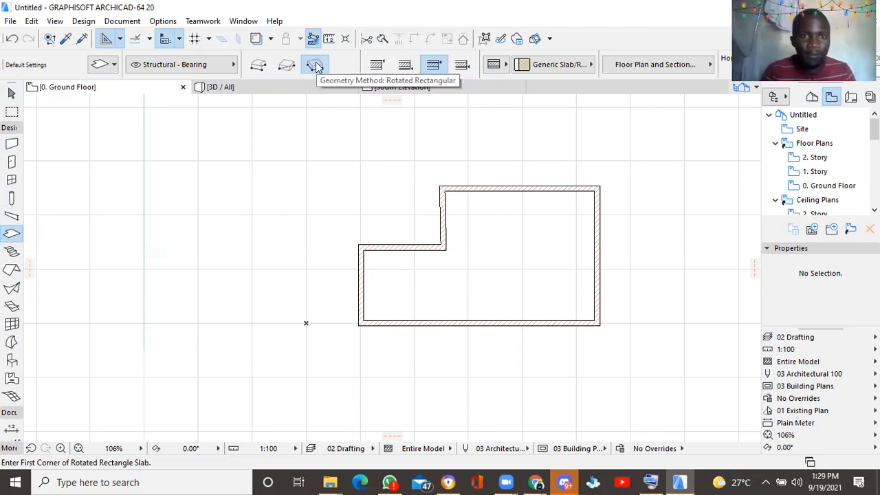
left_click(358, 243)
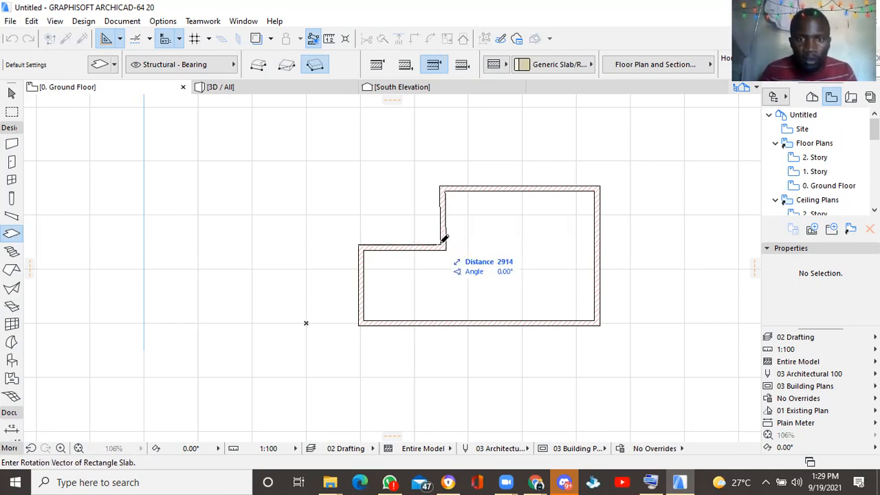
left_click(443, 242)
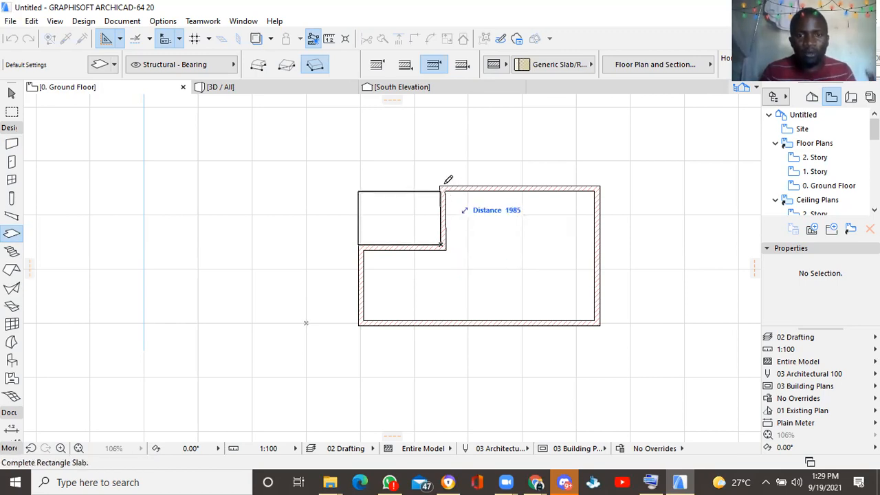
key("Escape")
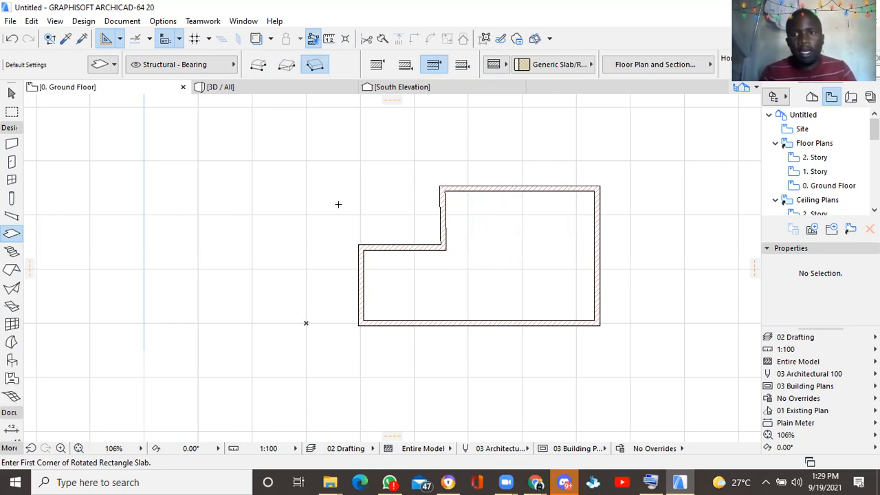
Draw a polygonal slab on the ground floor plan by tracing the outer corners of the stepped wall outline.
left_click(258, 64)
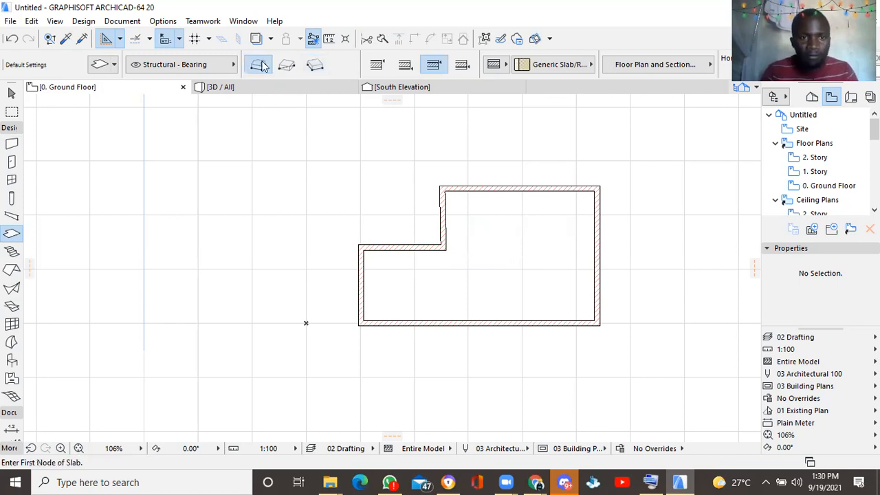
left_click(358, 241)
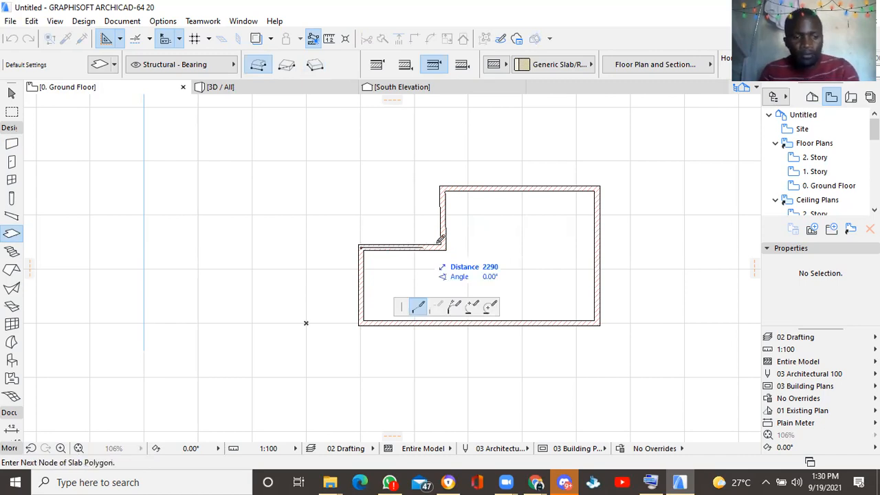
key("Escape")
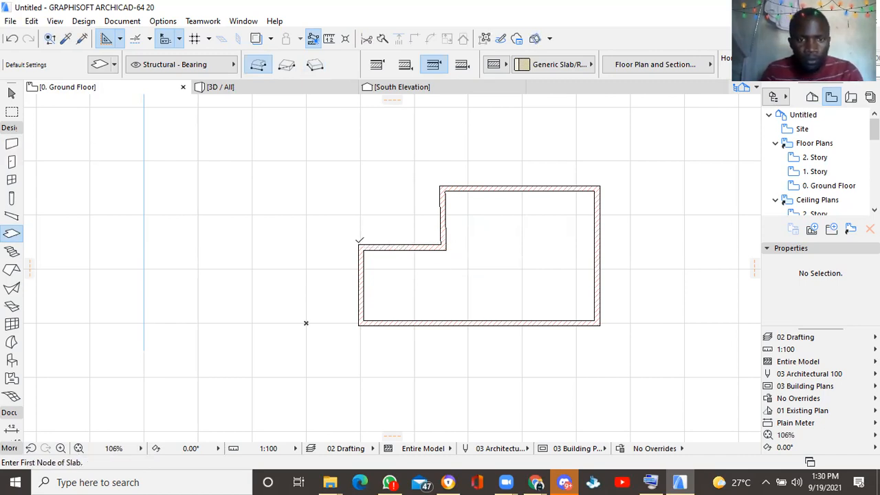
left_click(359, 243)
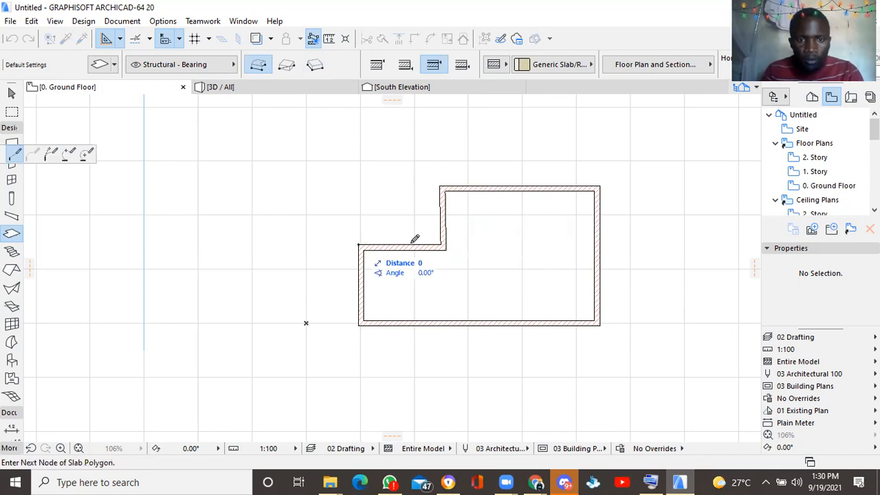
left_click(440, 242)
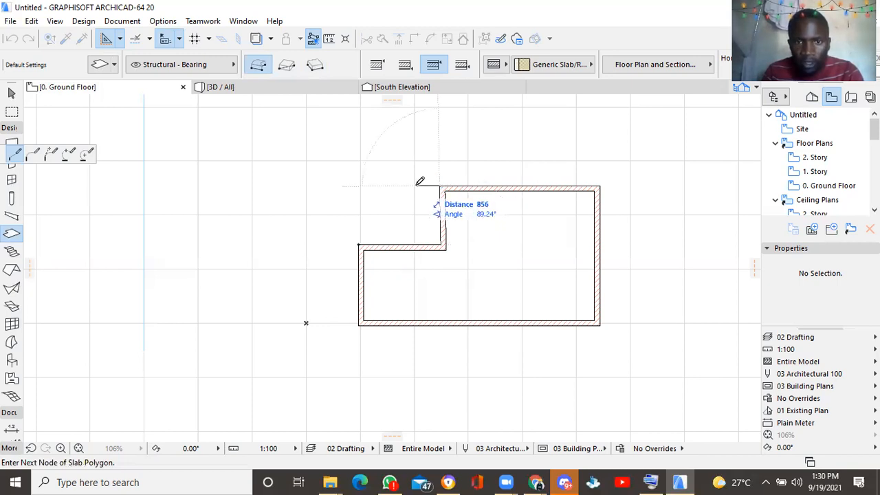
left_click(440, 187)
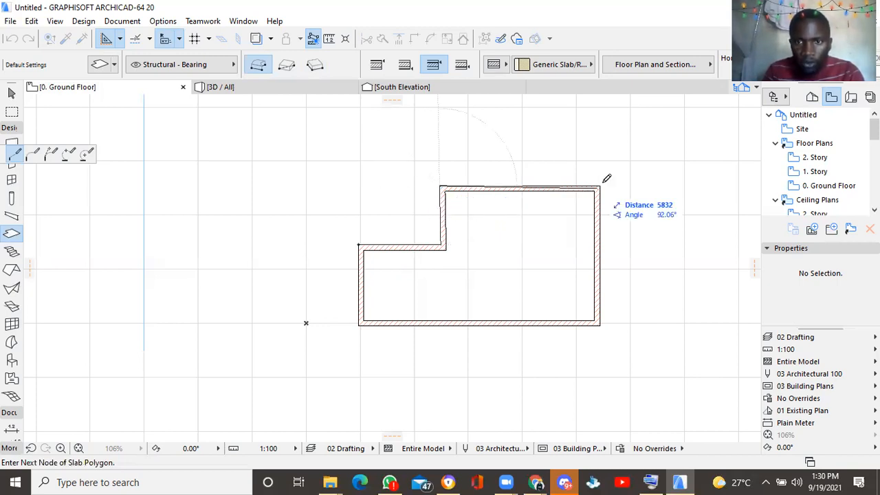
left_click(601, 185)
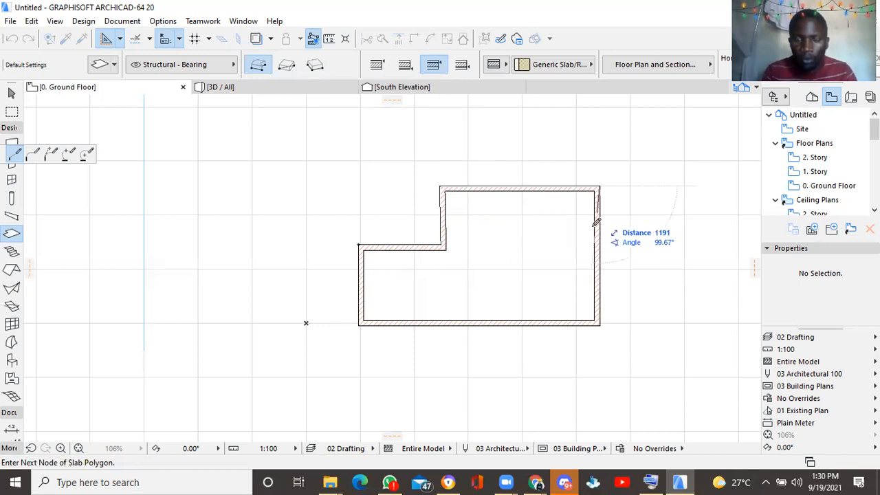
left_click(600, 322)
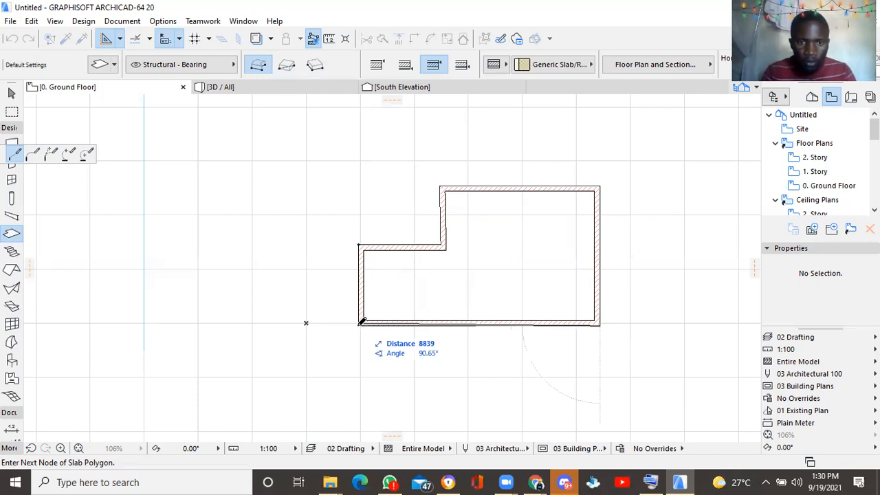
left_click(361, 321)
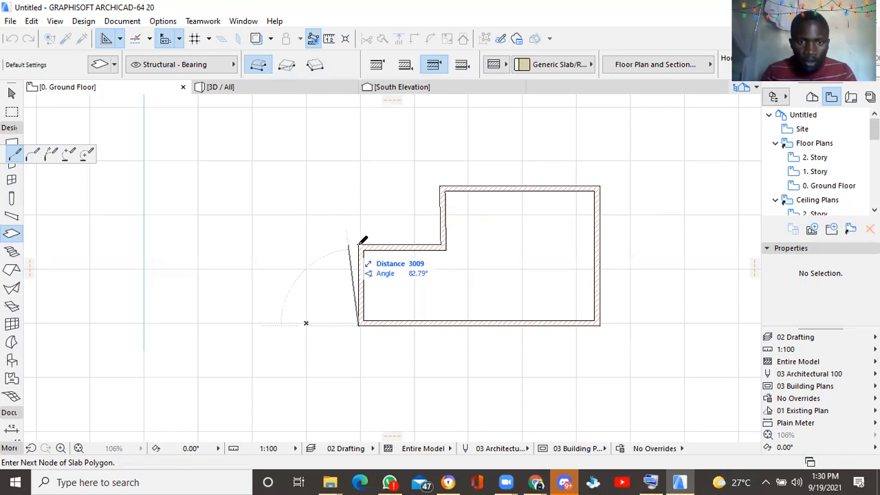
left_click(359, 242)
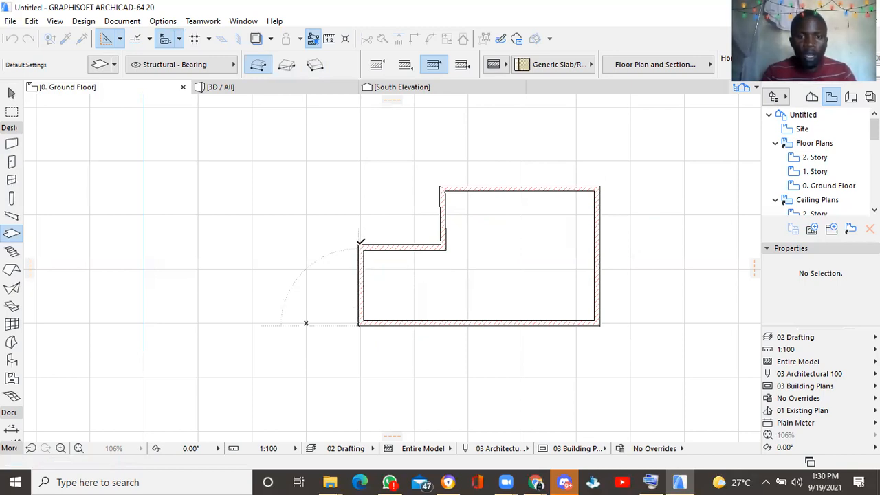
Examine the new slab in 3D from outside, below and above the walls.
left_click(283, 94)
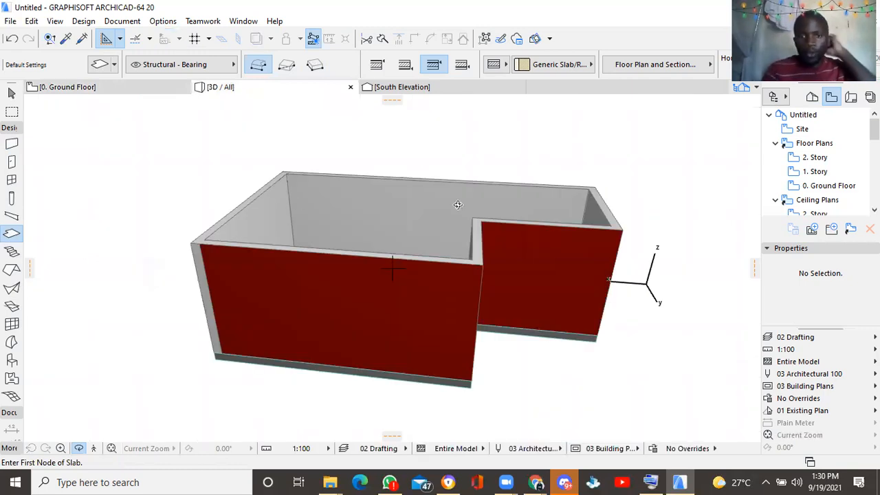
mouse_move(539, 282)
left_mouse_down()
mouse_move(462, 238)
mouse_move(301, 326)
mouse_move(485, 222)
mouse_move(409, 274)
mouse_move(381, 273)
left_mouse_up()
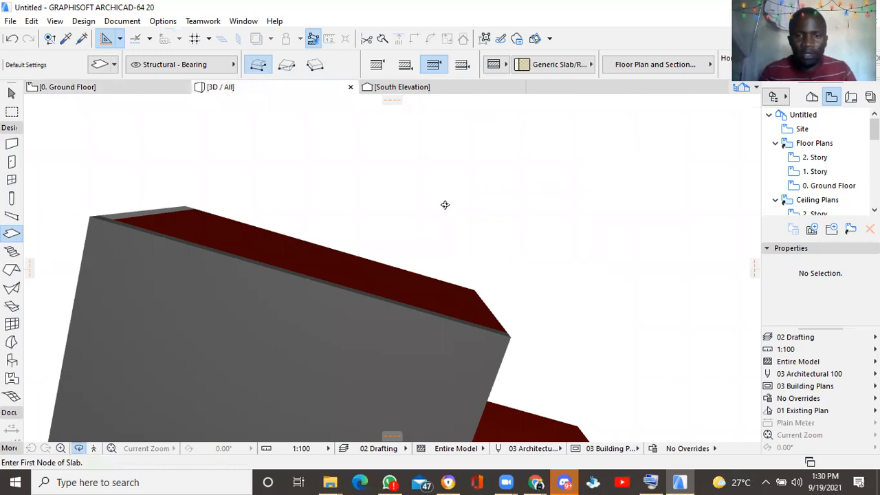
left_click_drag(446, 204, 218, 348)
left_click_drag(433, 321, 456, 243)
left_click_drag(354, 200, 350, 271)
left_click_drag(607, 335, 85, 118)
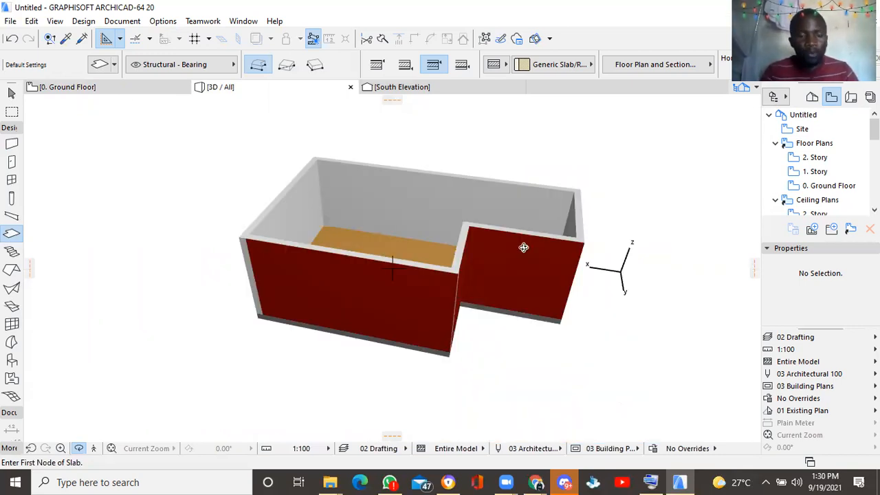
In the ground floor slab's selection settings, enable the top surface override and switch the structure from composite to basic Concrete - Structural.
left_click(142, 88)
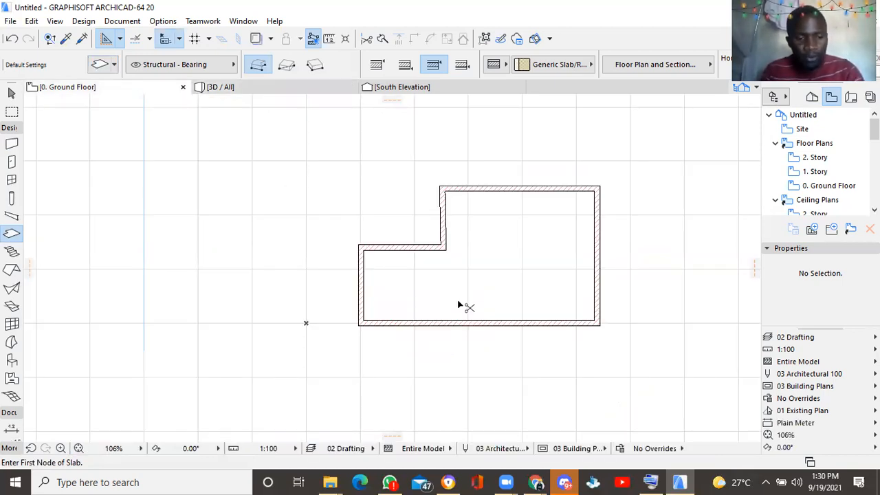
left_click(457, 302)
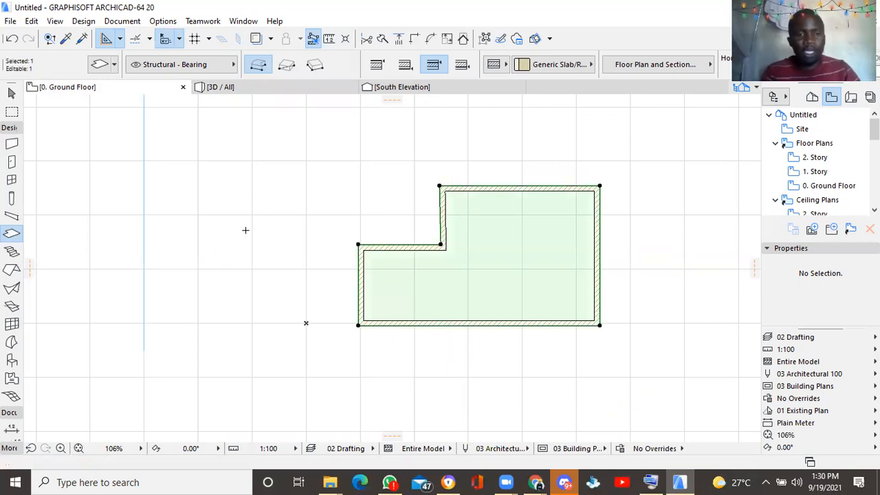
right_click(286, 208)
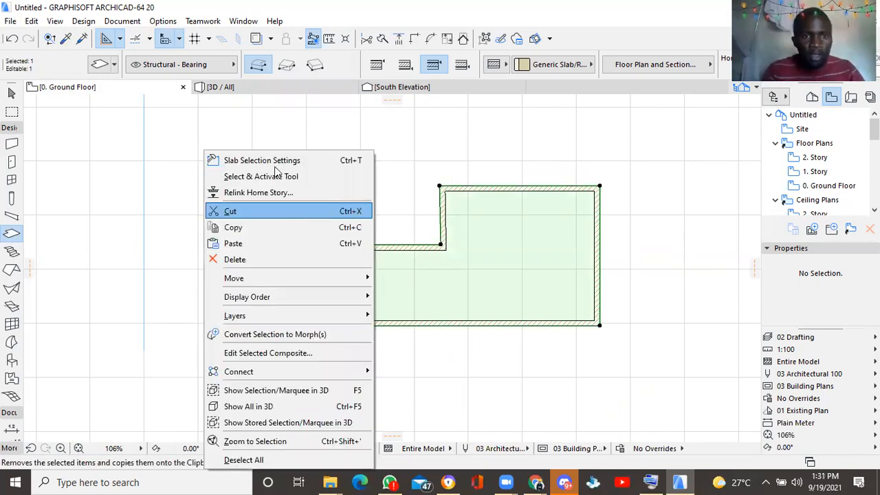
left_click(276, 165)
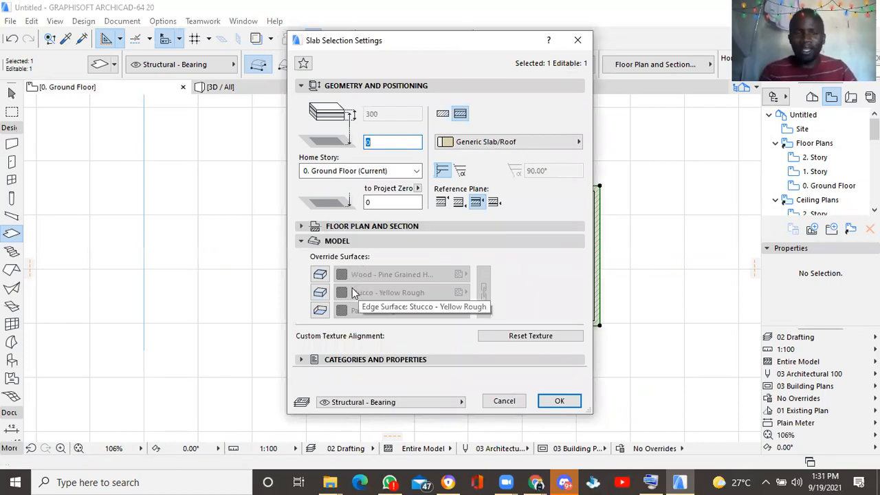
left_click(319, 275)
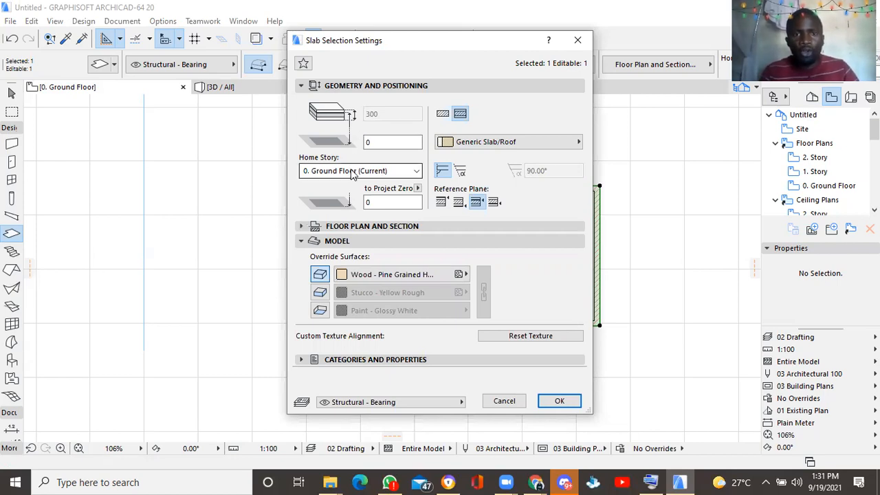
left_click(443, 115)
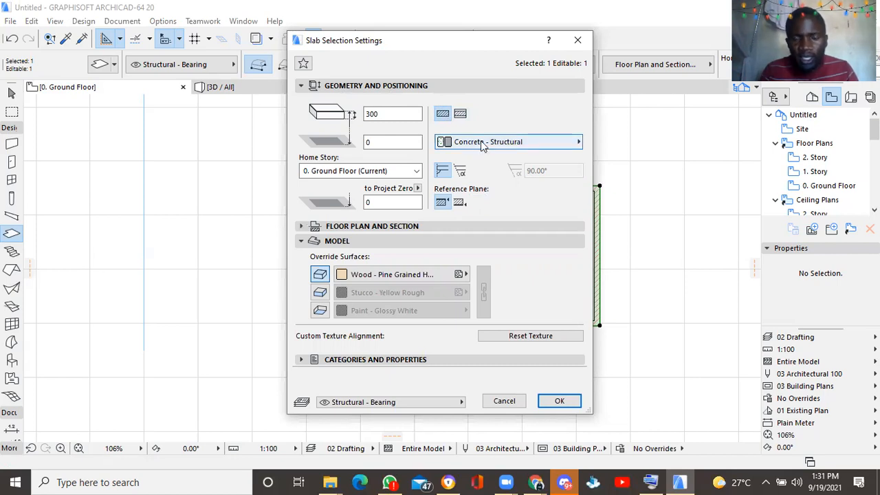
left_click(541, 142)
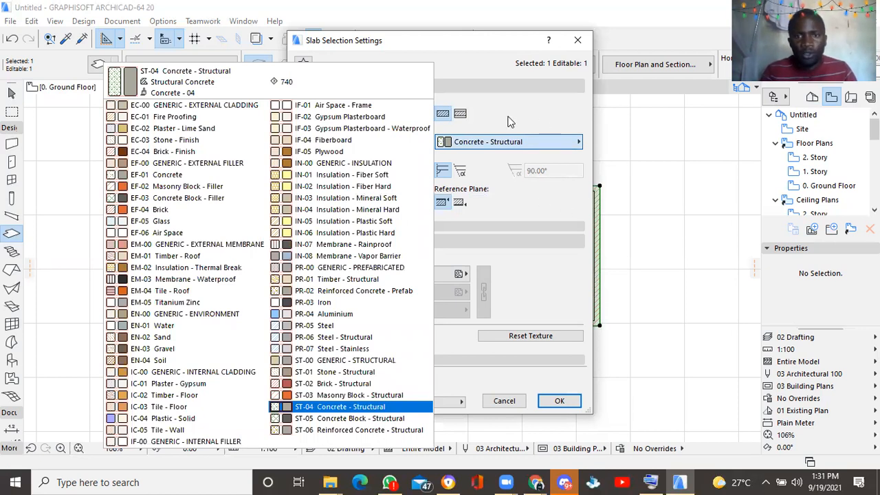
left_click(472, 71)
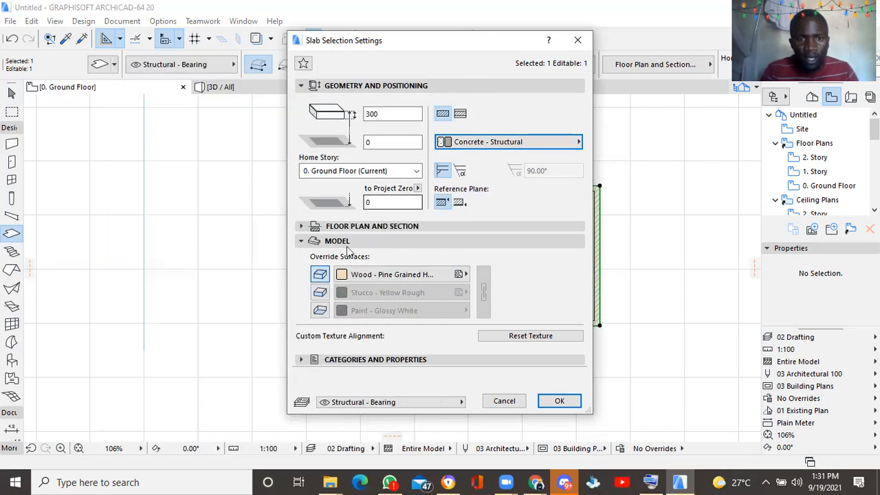
Set the slab's thickness to 200.
left_click(387, 115)
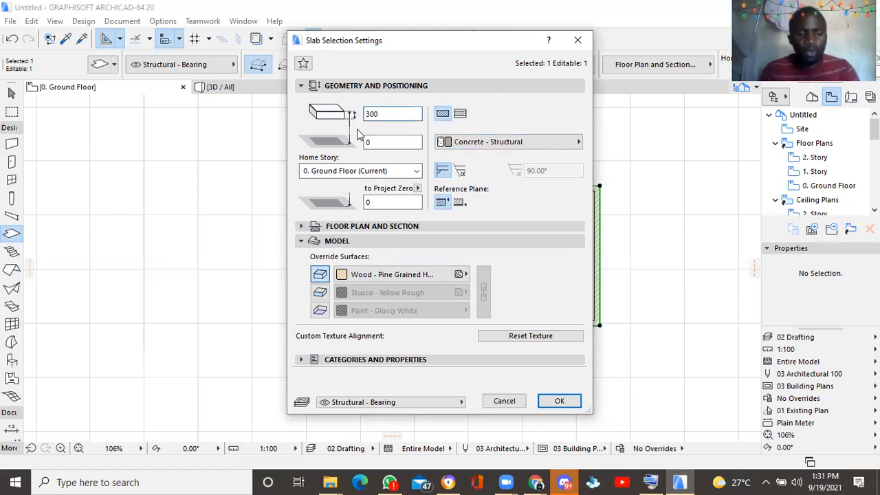
type("200")
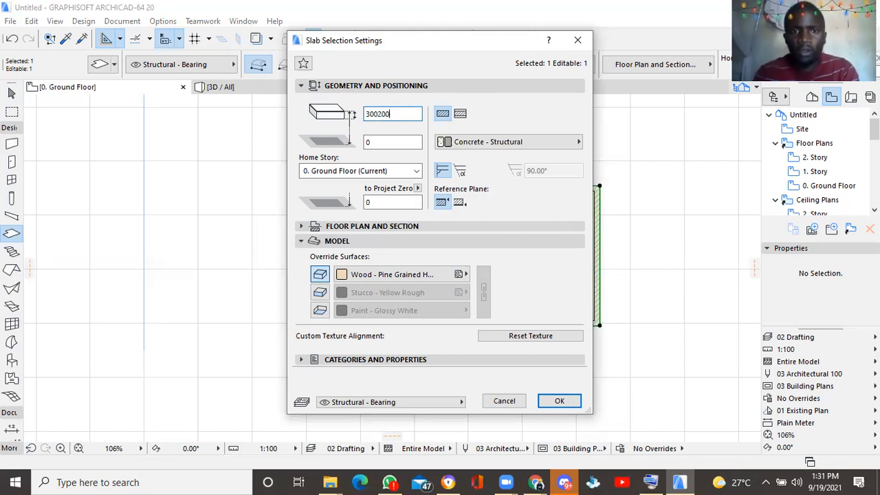
key("BackSpace")
key("BackSpace")
key("BackSpace")
key("BackSpace")
key("BackSpace")
key("BackSpace")
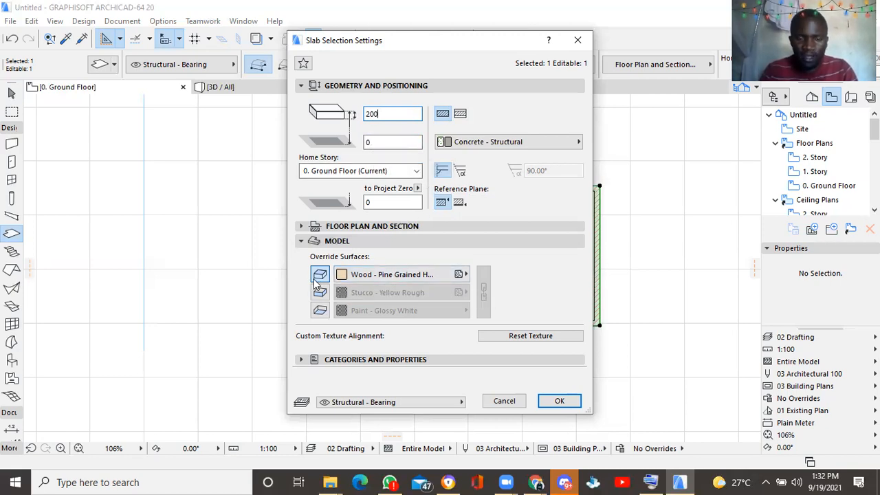
Set the slab's top surface to Wood - Walnut Horizontal, enable the Stucco - Yellow Rough edge and Paint - Glossy White bottom overrides, and apply the settings.
left_click(368, 275)
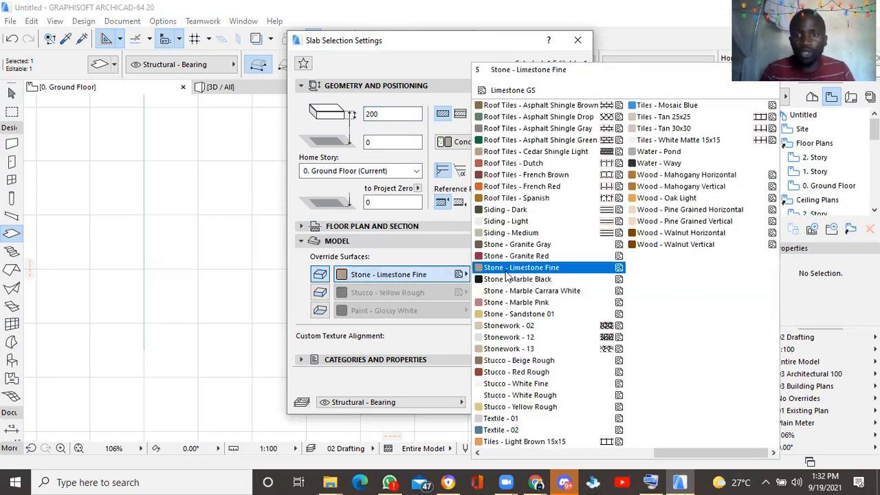
left_click(680, 235)
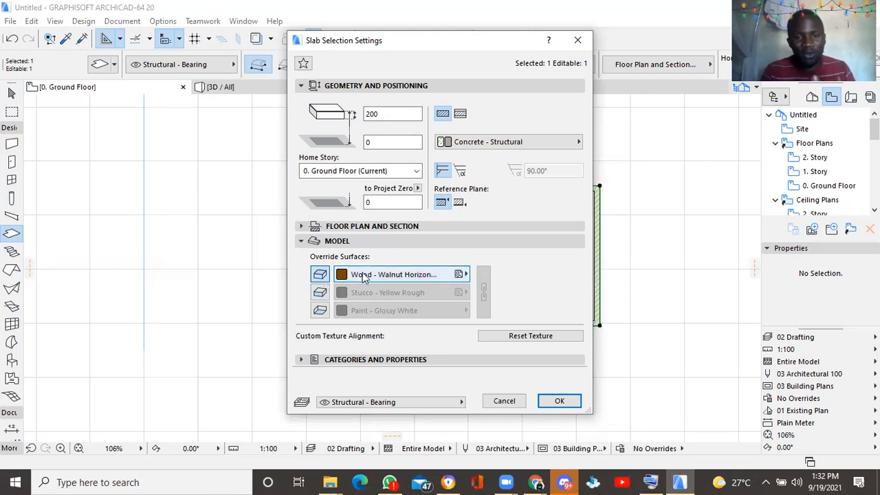
left_click(320, 293)
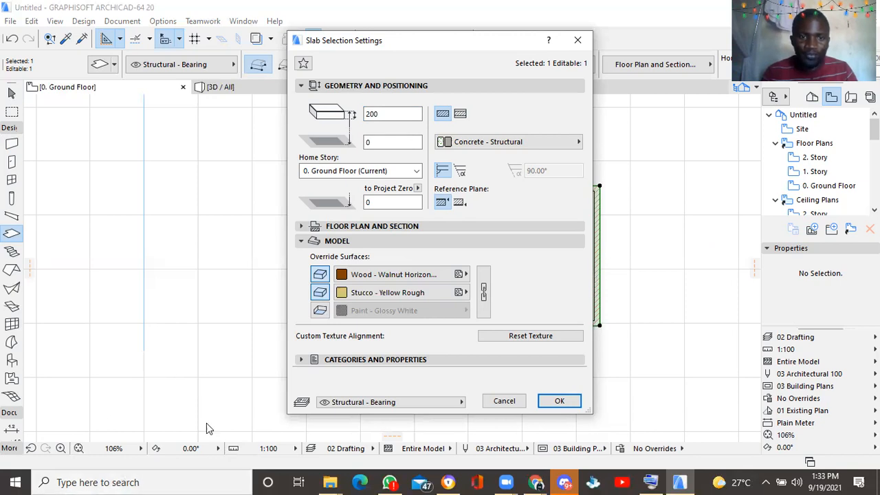
left_click(324, 316)
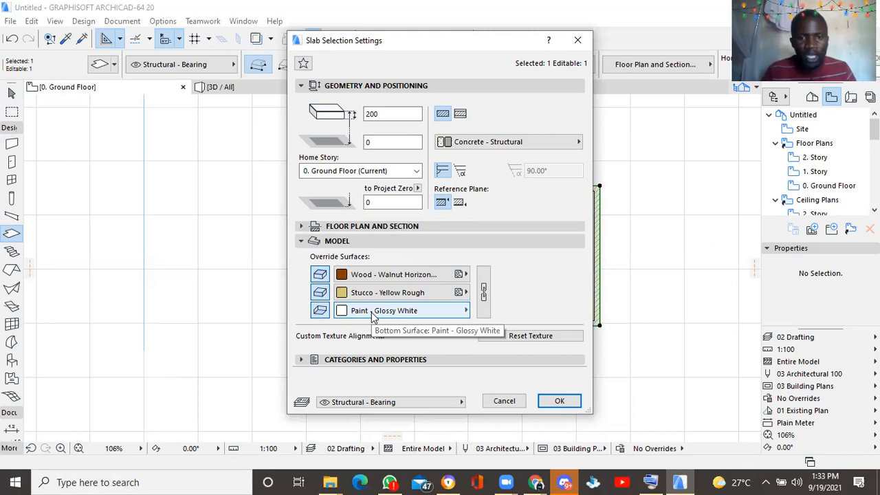
left_click(560, 401)
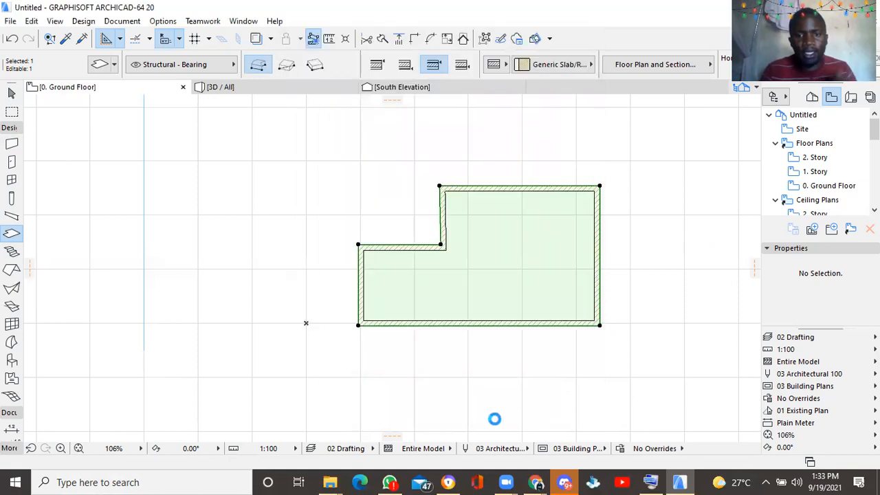
Examine the slab's edges below the walls in 3D, and return to the ground floor plan with the slab deselected.
left_click(298, 88)
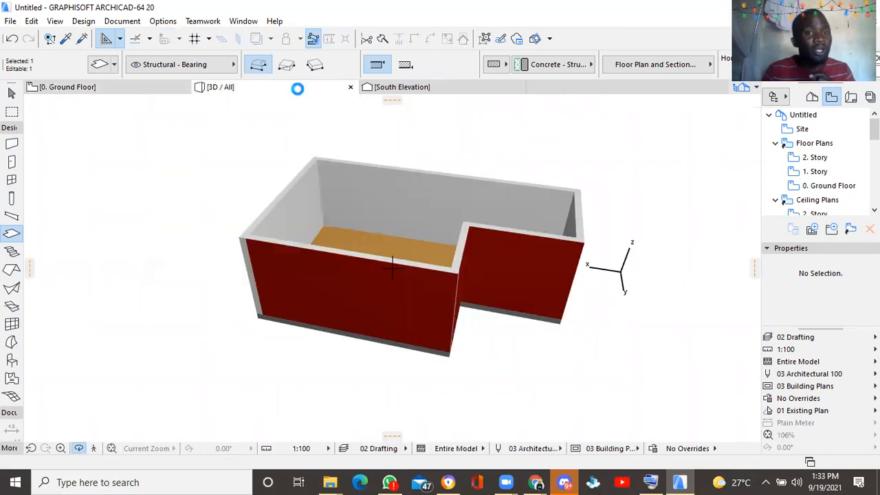
middle_click_drag(415, 278, 475, 364, "shift")
scroll(618, 413, "up", 6)
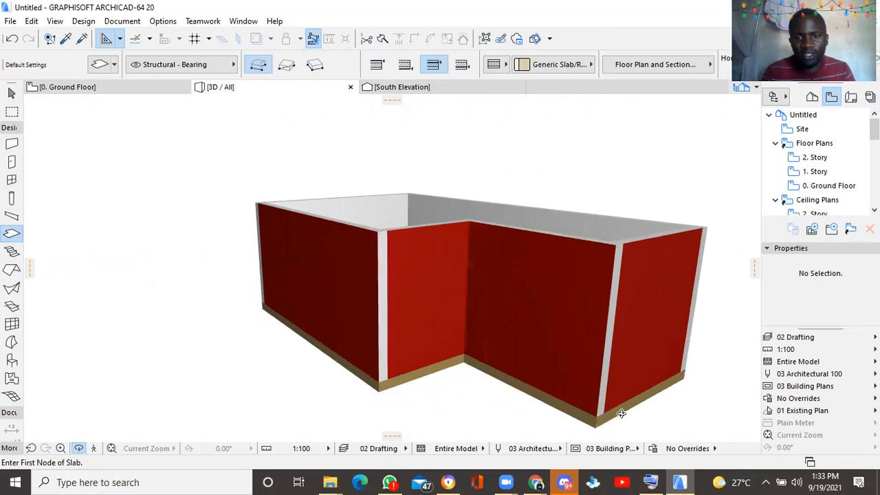
scroll(579, 392, "down", 10)
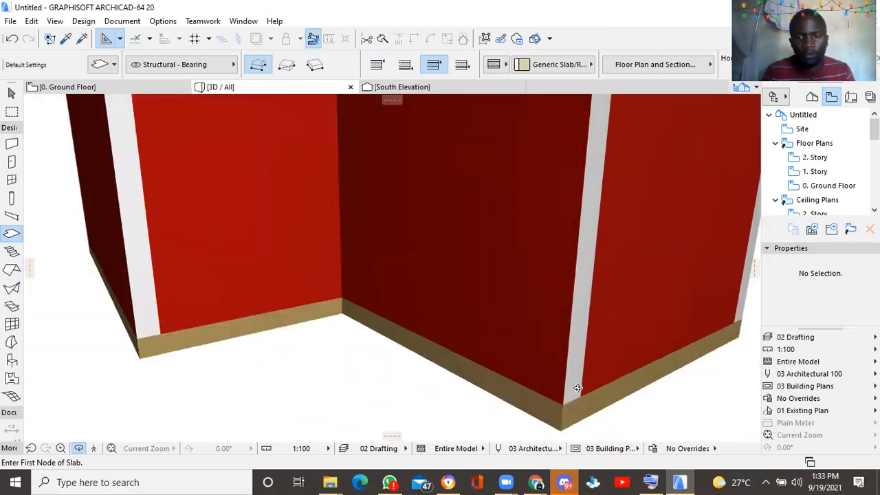
scroll(521, 350, "down", 2)
middle_click_drag(472, 333, 129, 140, "shift")
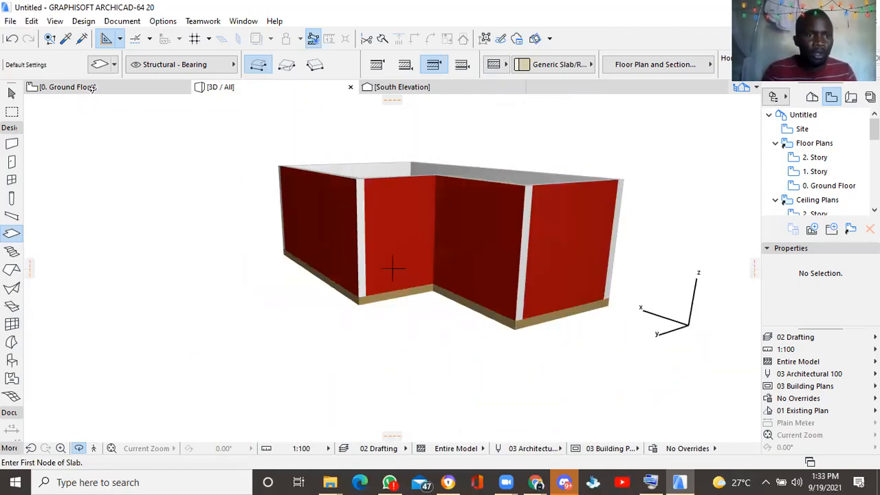
left_click(88, 87)
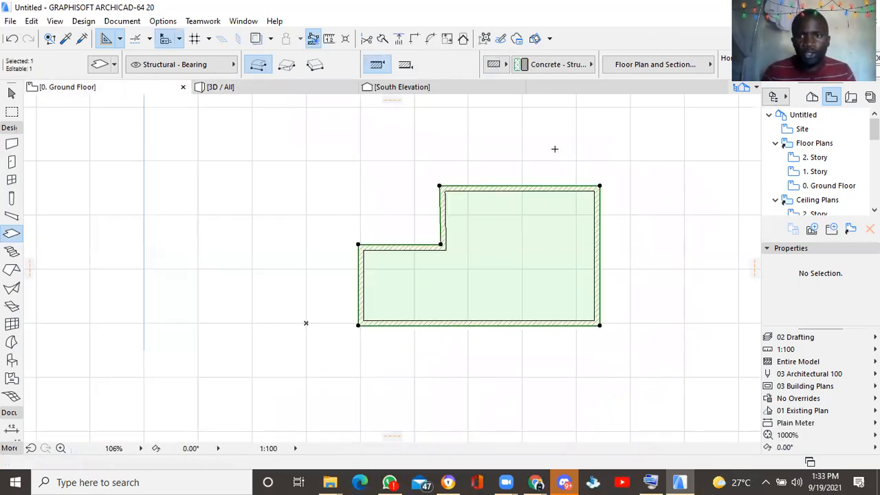
key("Escape")
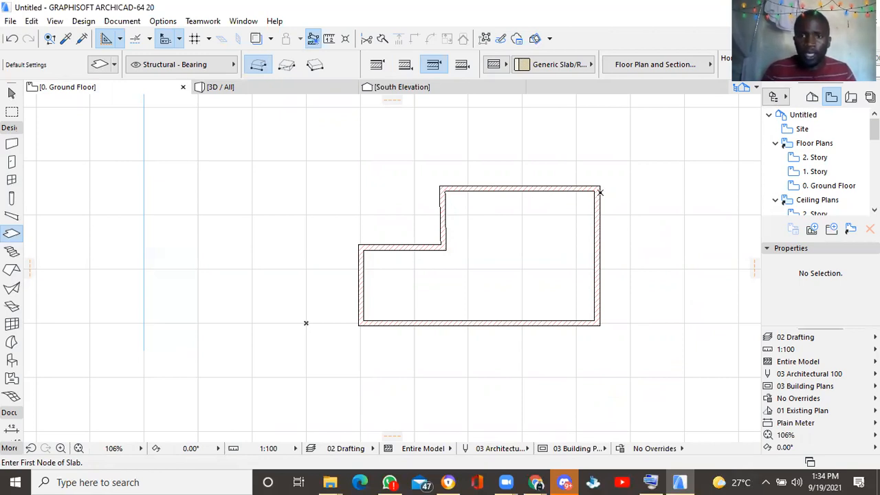
Delete the ground floor slab and switch the slab geometry method to rotated rectangle.
left_click(559, 230, "shift")
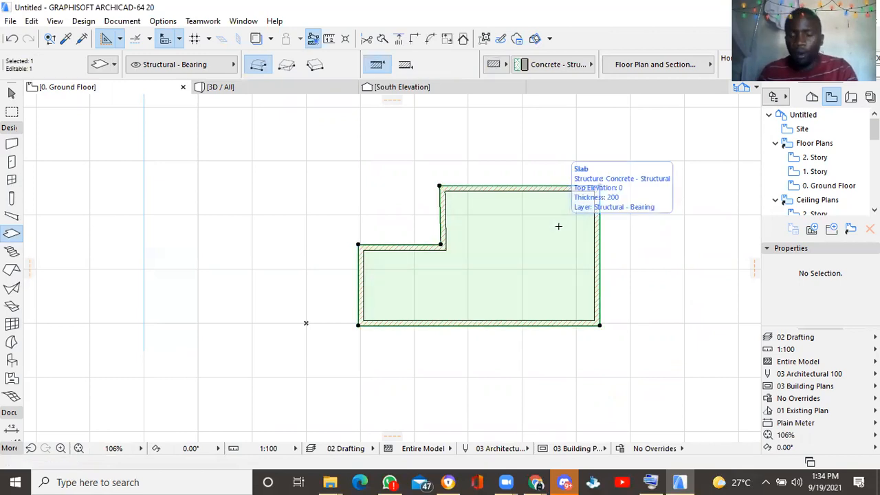
key("Delete")
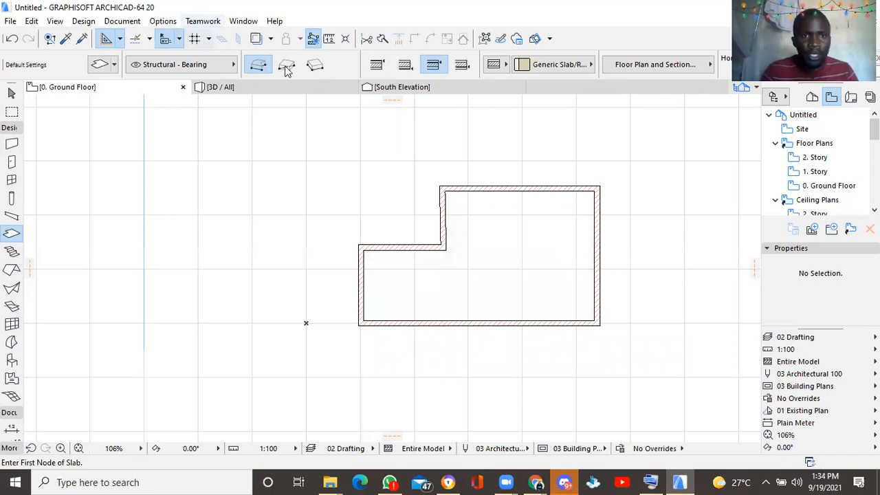
left_click(320, 68)
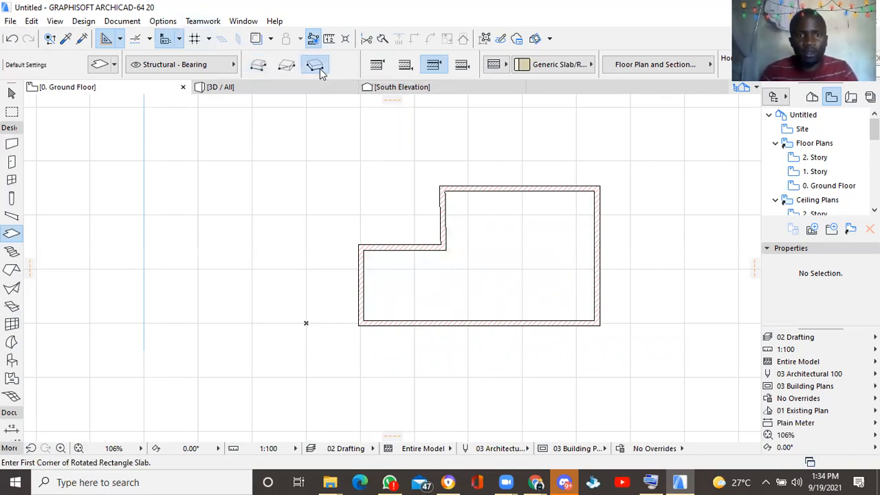
Draw a rotated-rectangle slab about 8984 long over the whole wall outline, covering the open notch as well.
left_click(599, 187)
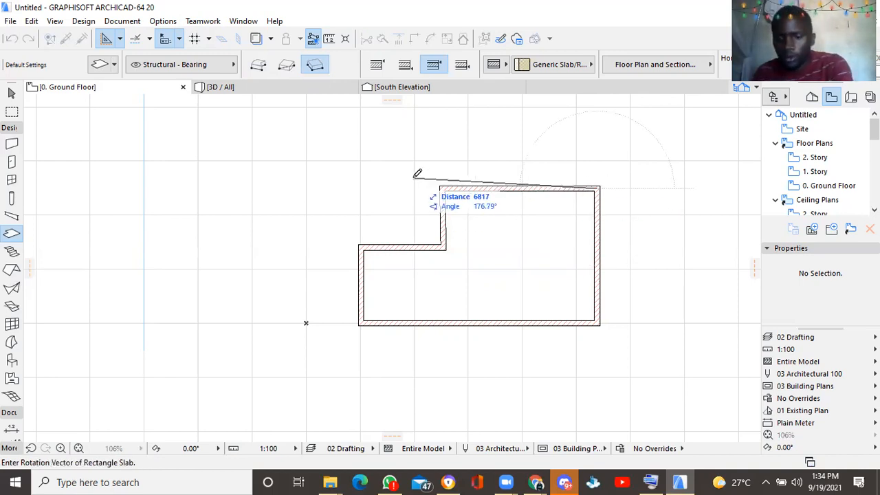
key("Escape")
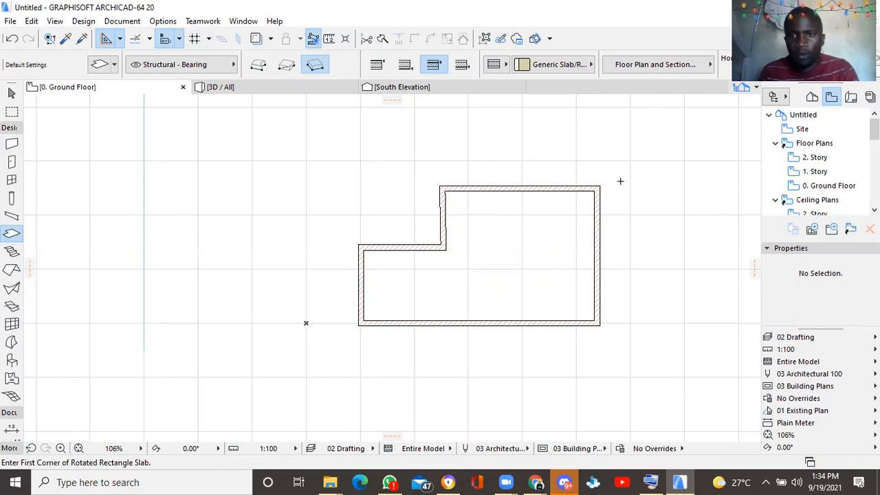
scroll(594, 180, "up", 4)
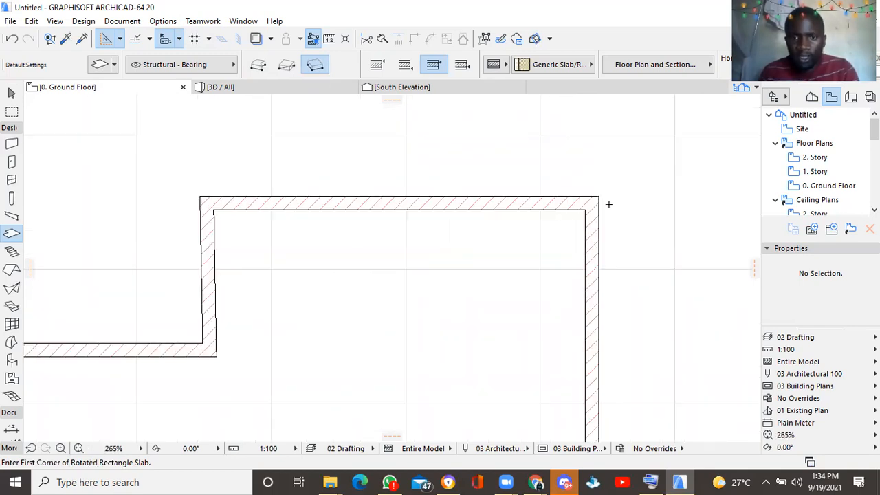
left_click(600, 195)
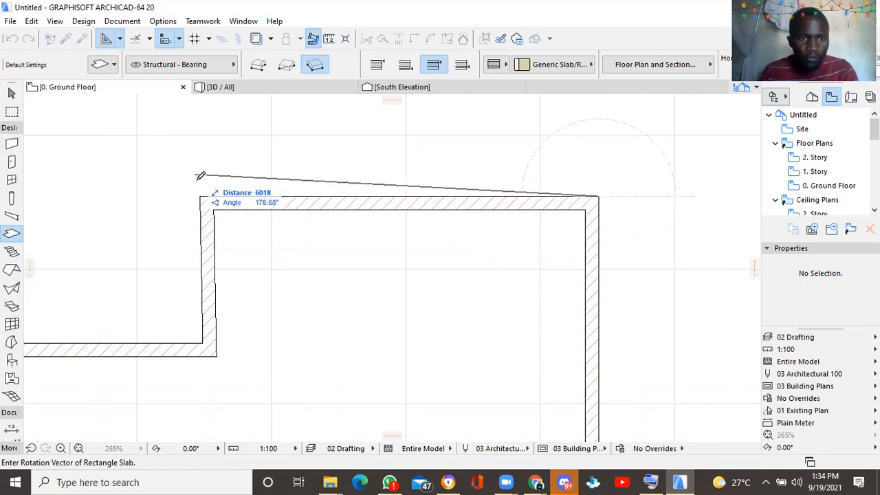
scroll(200, 176, "down", 4)
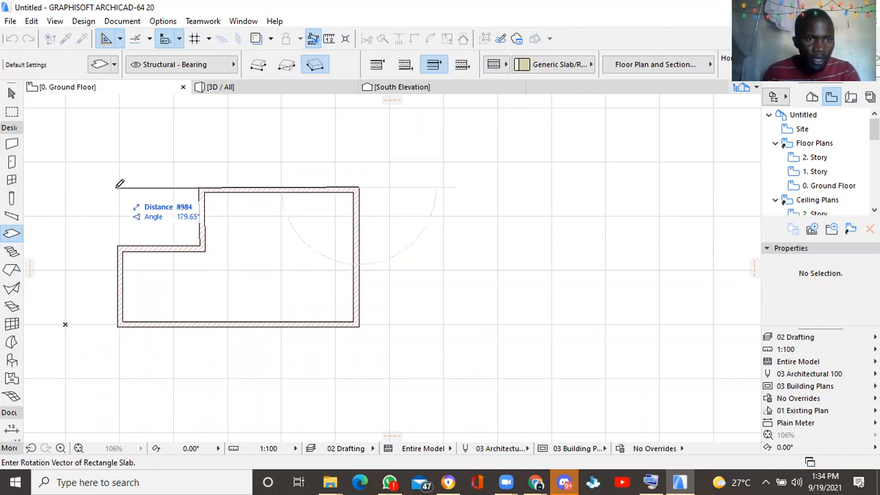
left_click(117, 187)
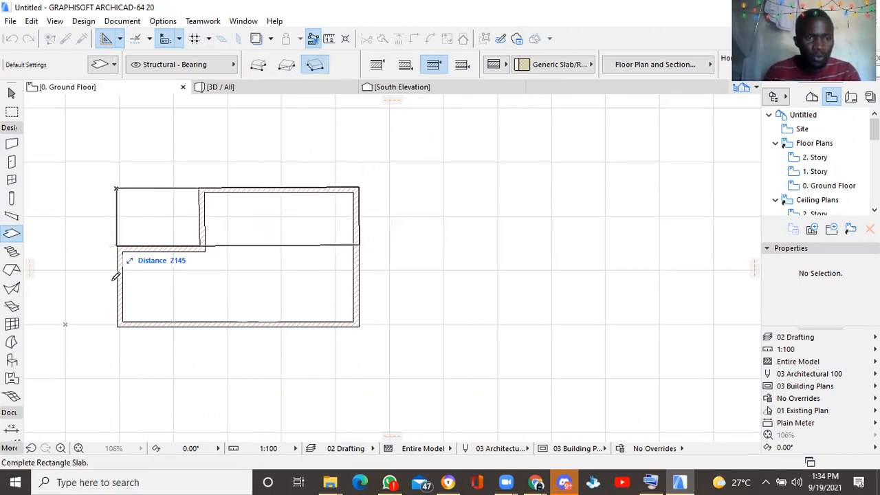
left_click(115, 323)
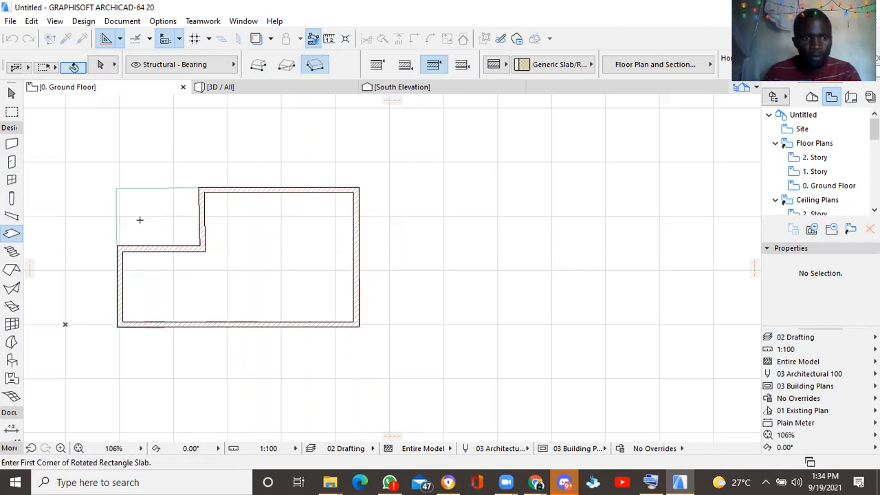
Select the rectangular slab and try to subtract a rectangle about 3155 wide from its corner outside the stepped walls.
key("shift")
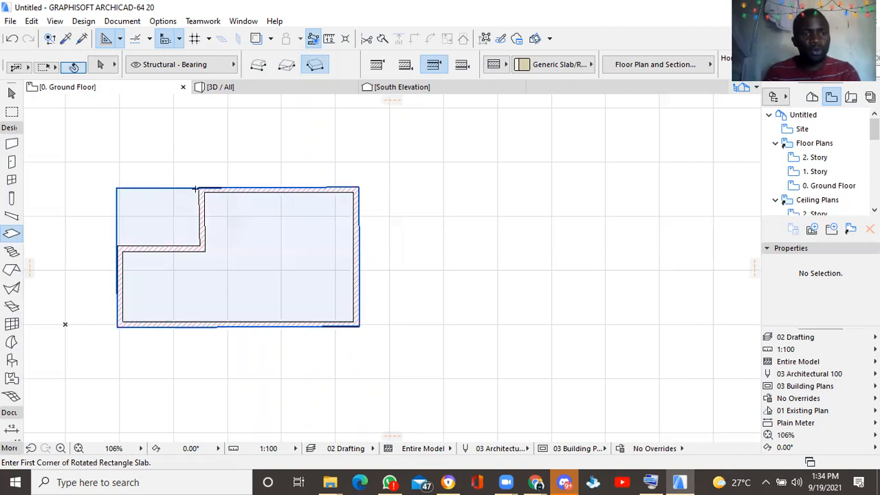
left_click(195, 188, "shift")
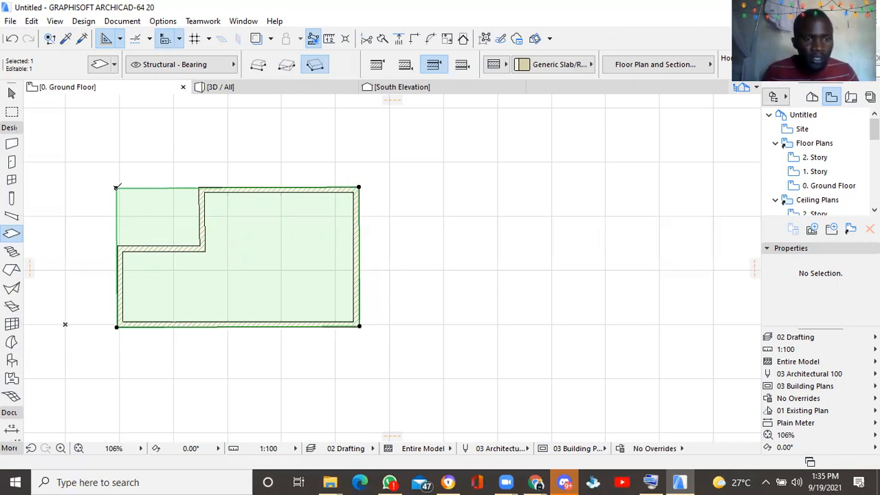
left_click(117, 187)
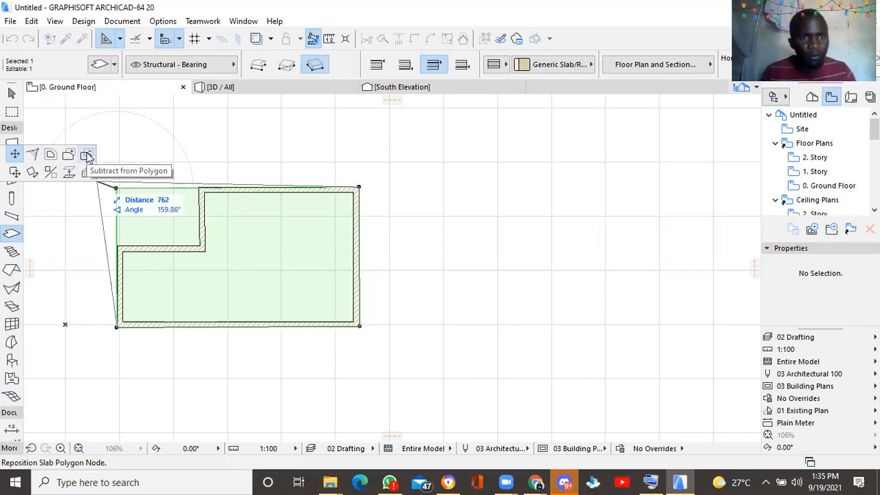
left_click(87, 156)
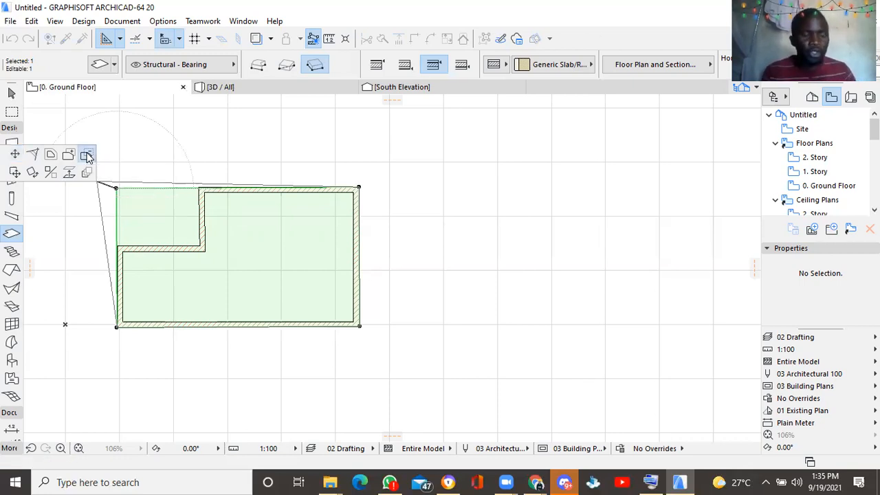
left_click(115, 186)
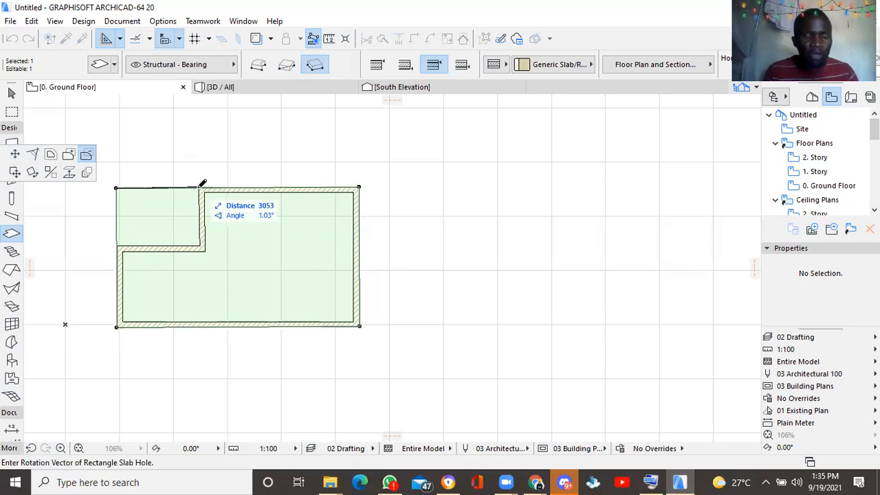
key("shift")
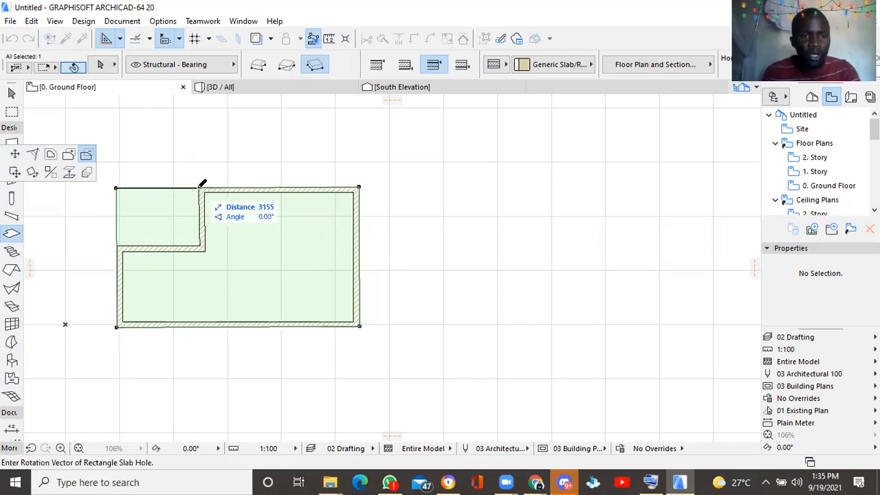
left_click(202, 184)
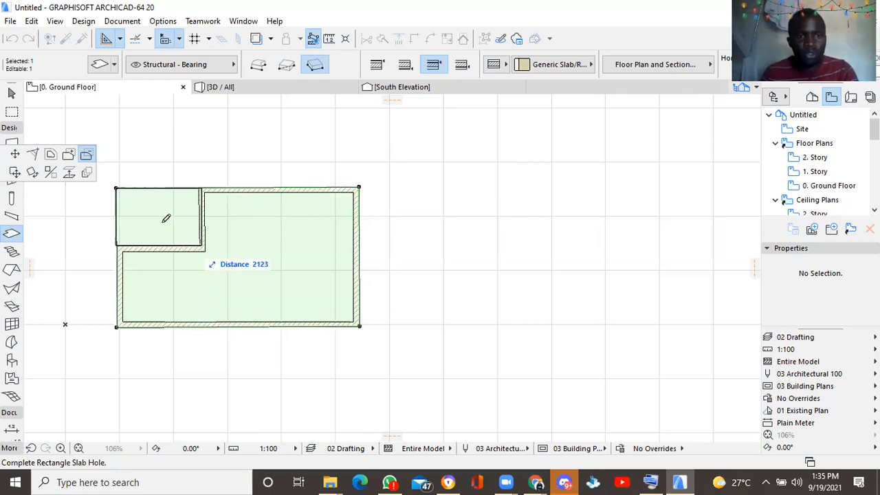
left_click(117, 189)
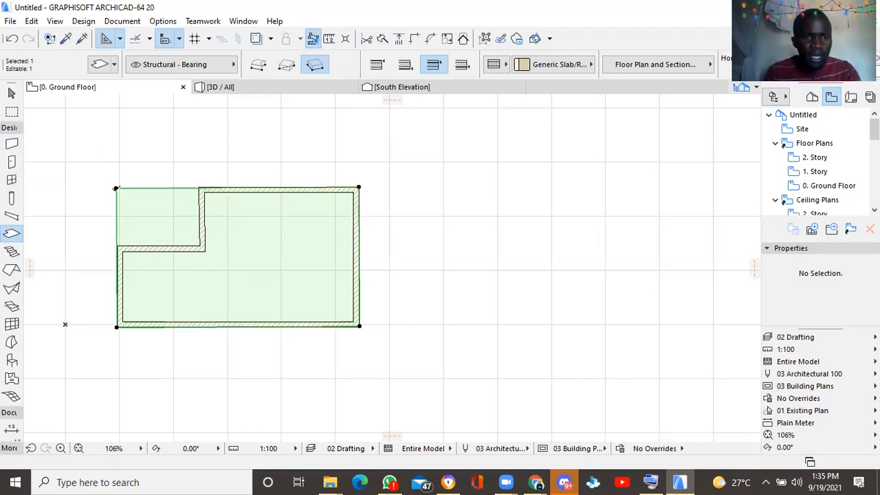
Subtract a rectangle about 3155 wide from the slab's corner in the notch outside the walls, and deselect the slab.
left_click(117, 189)
left_click(86, 156)
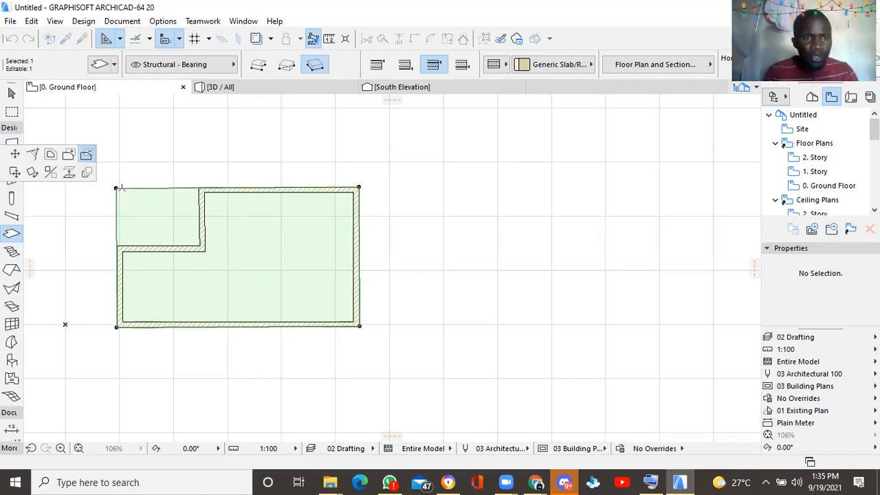
left_click(116, 188)
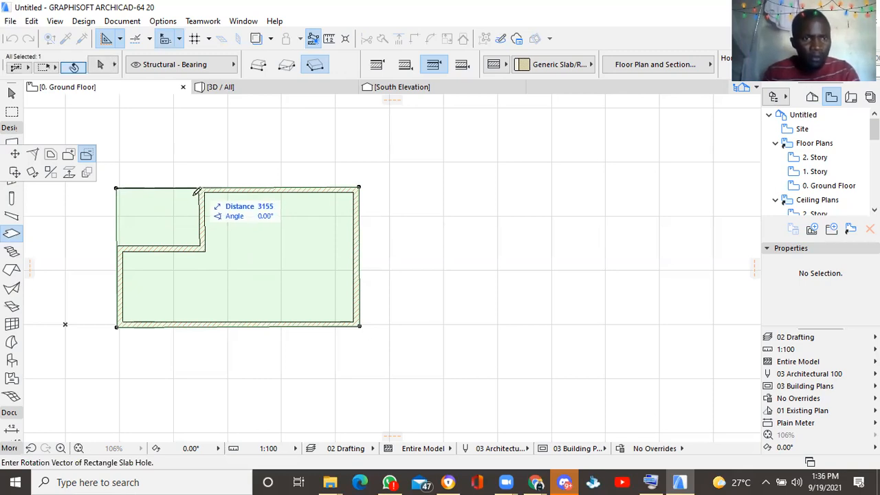
left_click(192, 198)
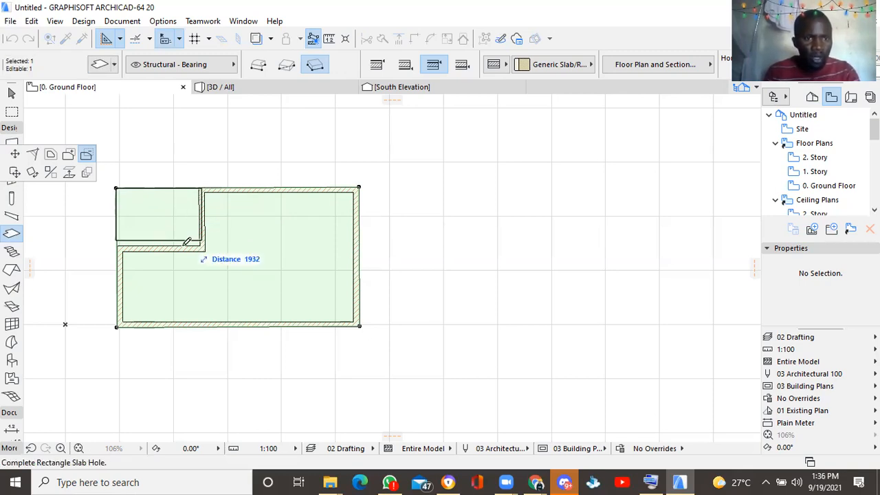
left_click(186, 241)
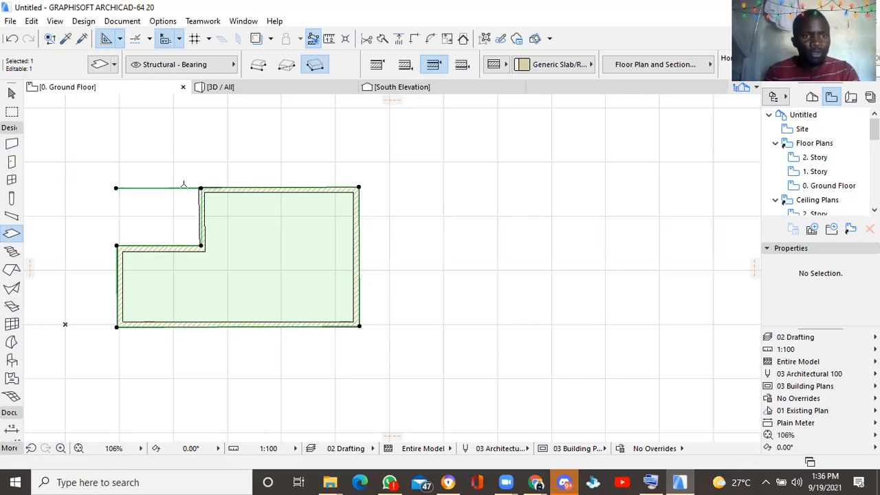
key("Escape")
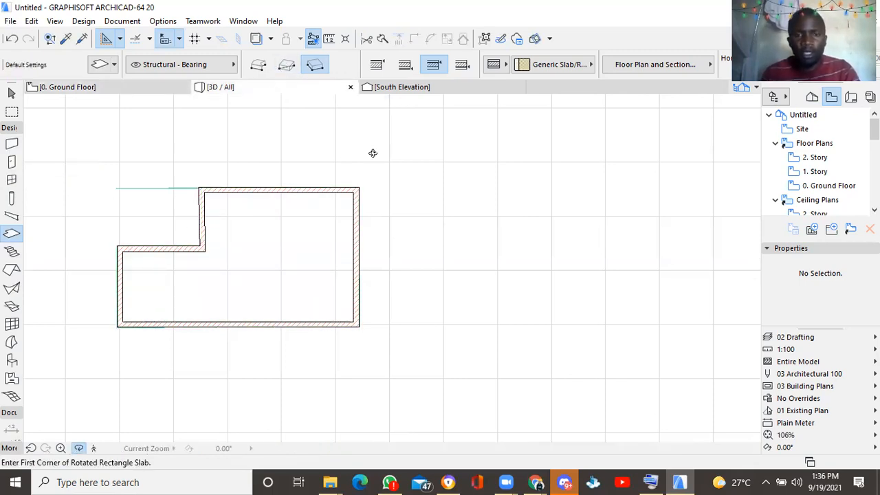
Examine the cut slab around the notch in 3D.
key("F3")
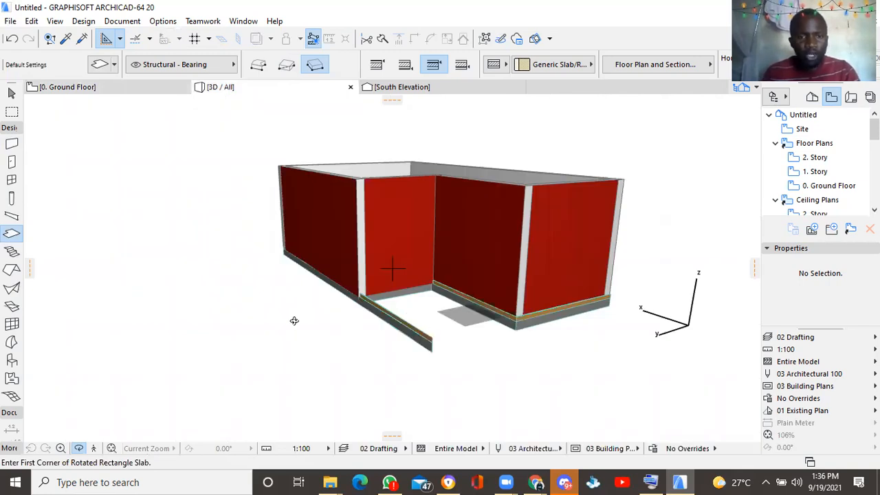
middle_click_drag(295, 320, 417, 326, "shift")
left_click_drag(360, 332, 460, 318)
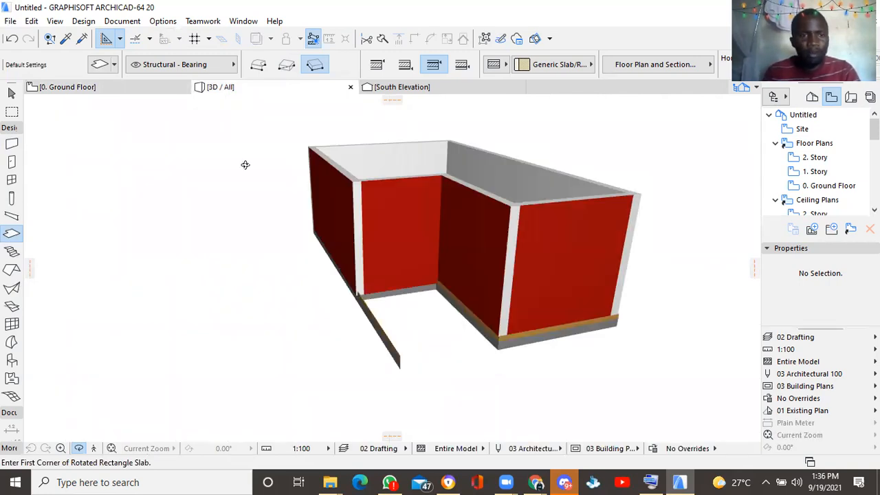
In the ground floor plan, move the slab's stray outer node horizontally about 3155 onto the slab corner at the top of the notch.
left_click(126, 88)
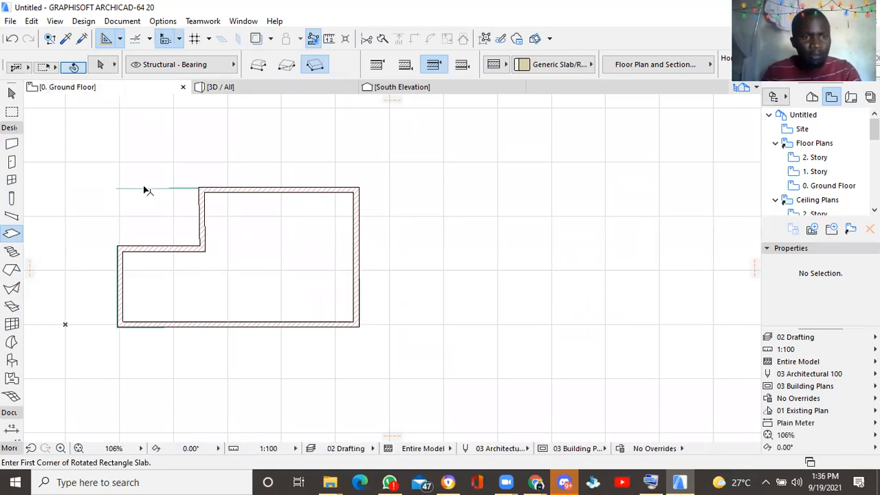
left_click(117, 186, "shift")
left_click(116, 187)
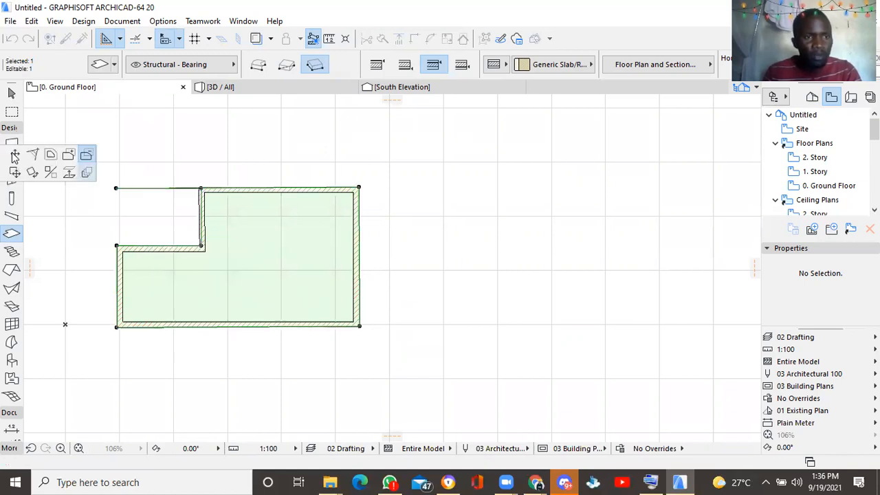
left_click(15, 155)
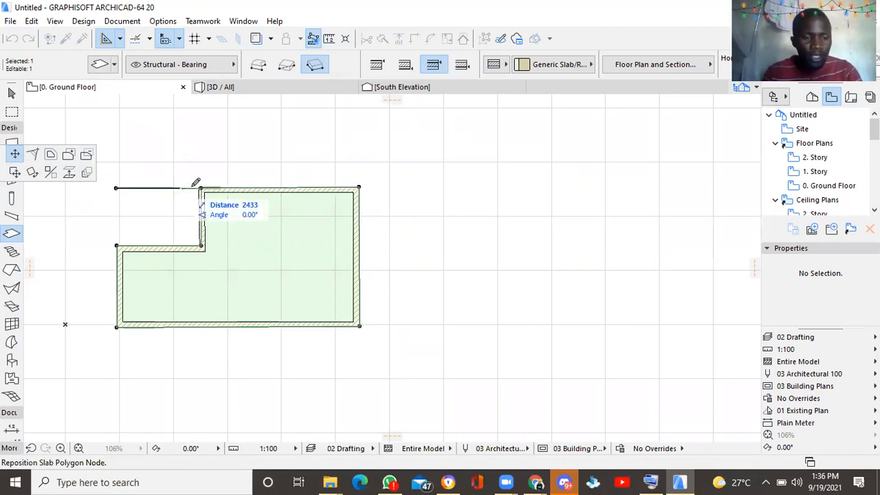
key("shift")
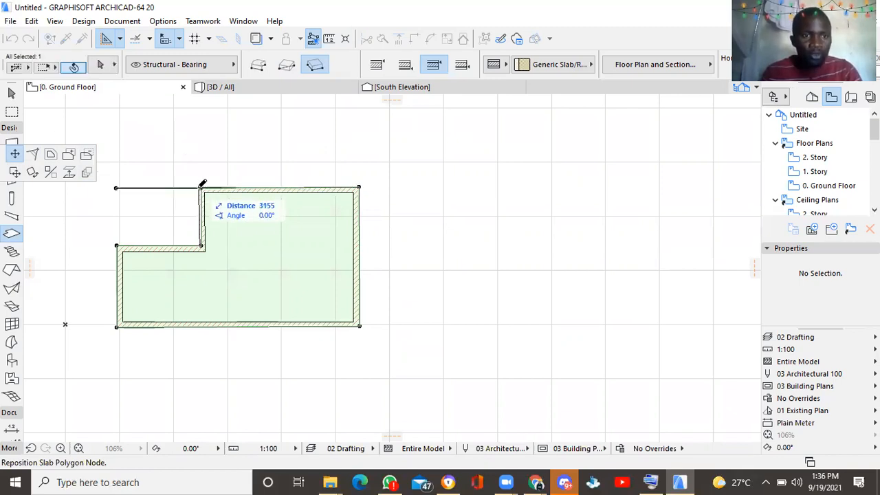
left_click(202, 186)
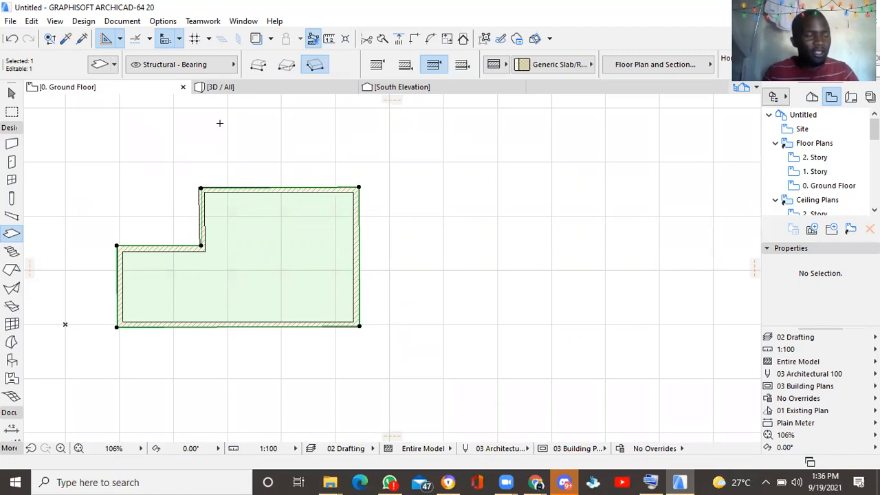
Orbit the 3D model to examine the corrected slab beneath the stepped walls.
left_click(263, 90)
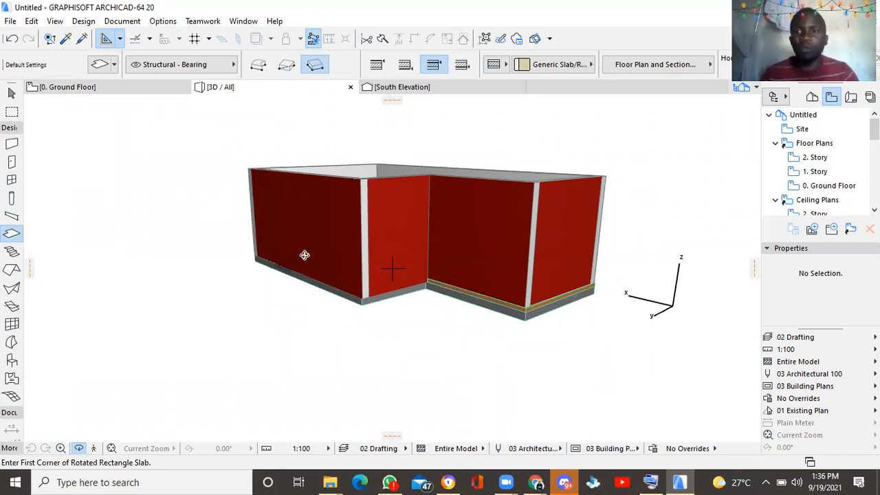
left_click_drag(308, 244, 447, 240)
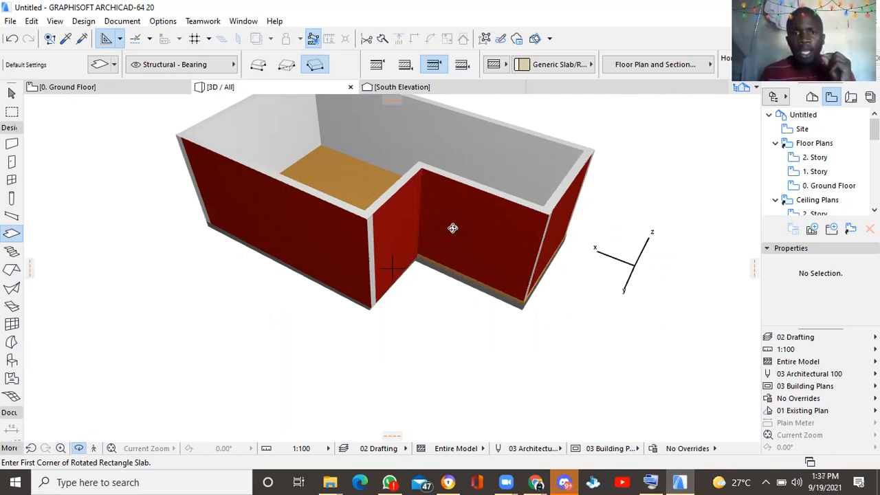
left_click_drag(453, 228, 402, 187)
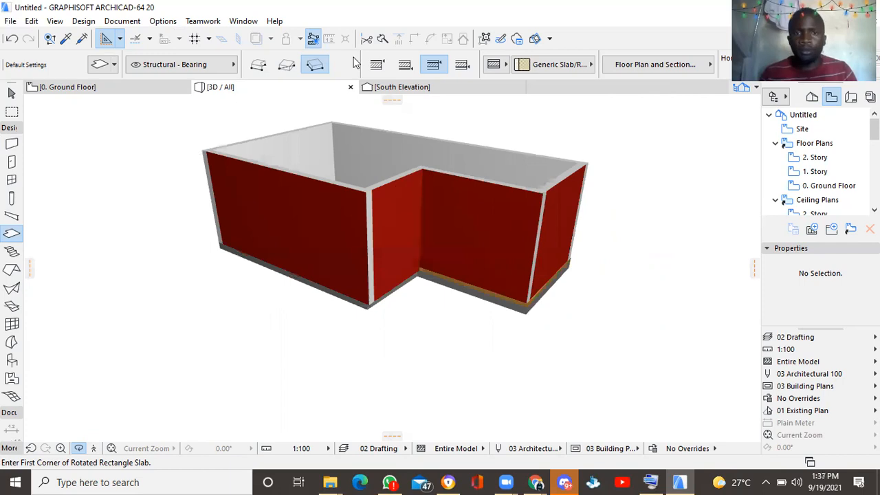